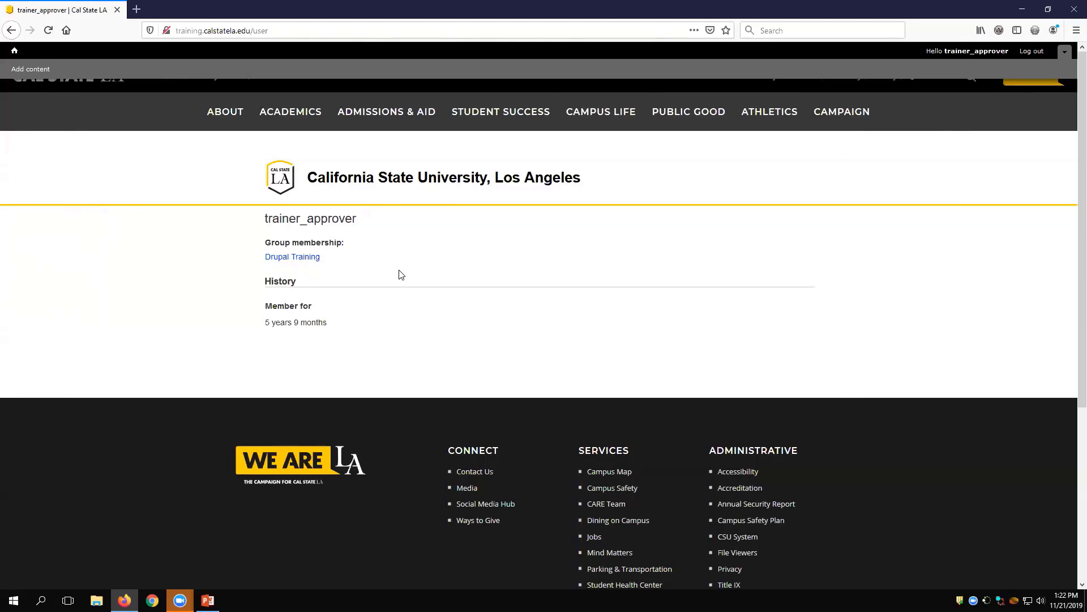
Step: Go to the Drupal Training group and start adding a new Page to its content
{"action": "left_click", "coordinate": [314, 258]}
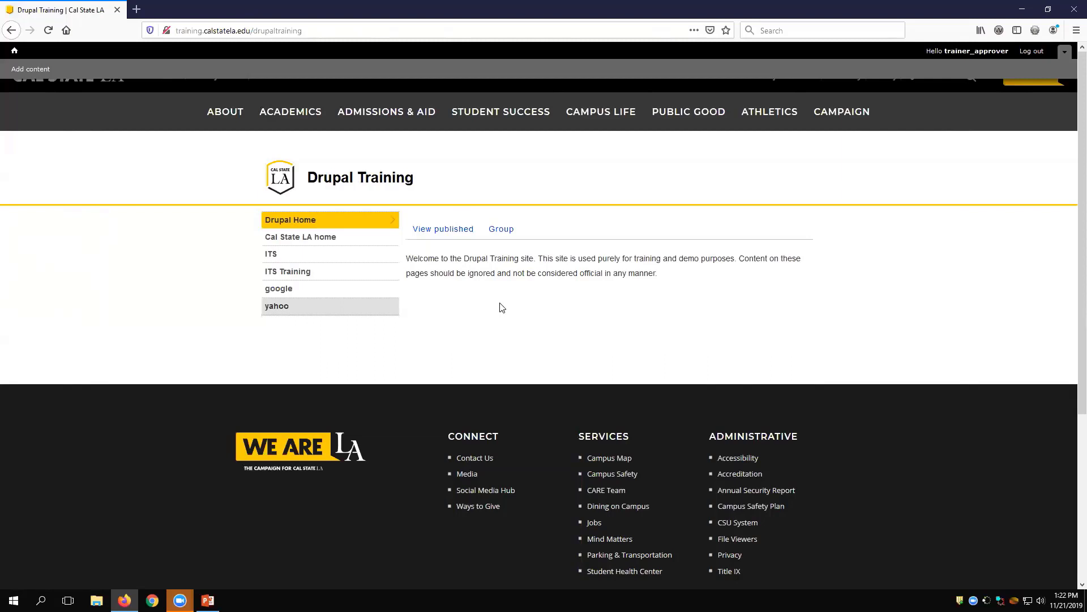
{"action": "left_click", "coordinate": [506, 232]}
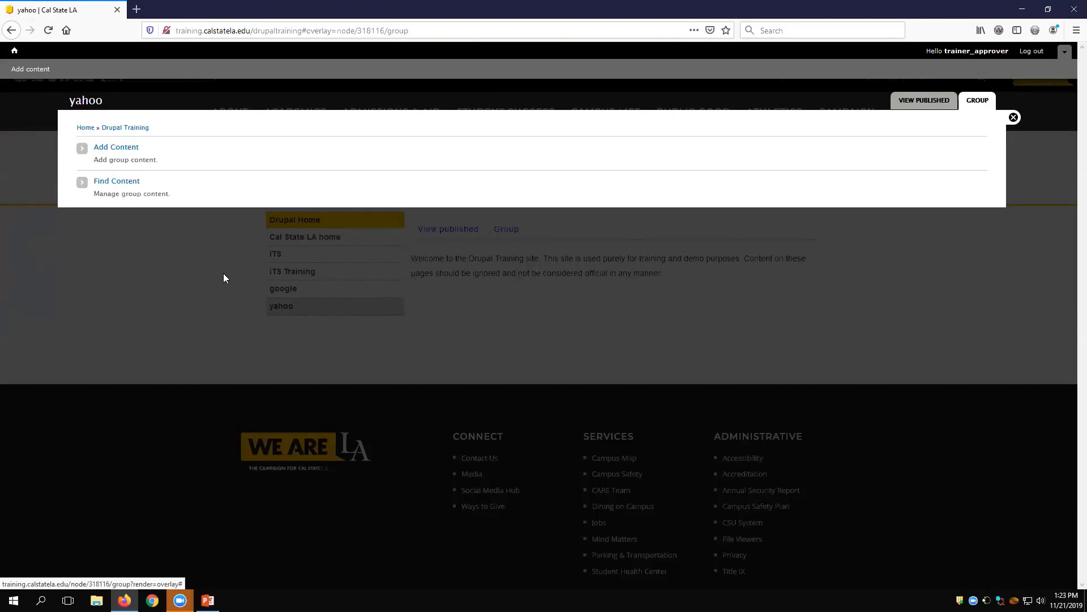
{"action": "left_click", "coordinate": [116, 151]}
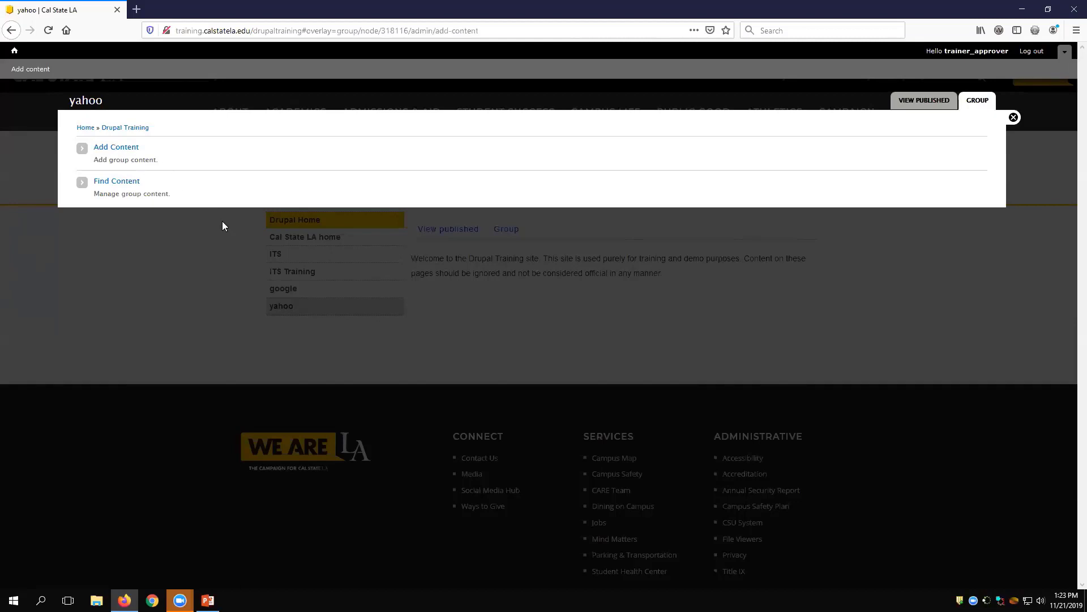
{"action": "left_click", "coordinate": [127, 148]}
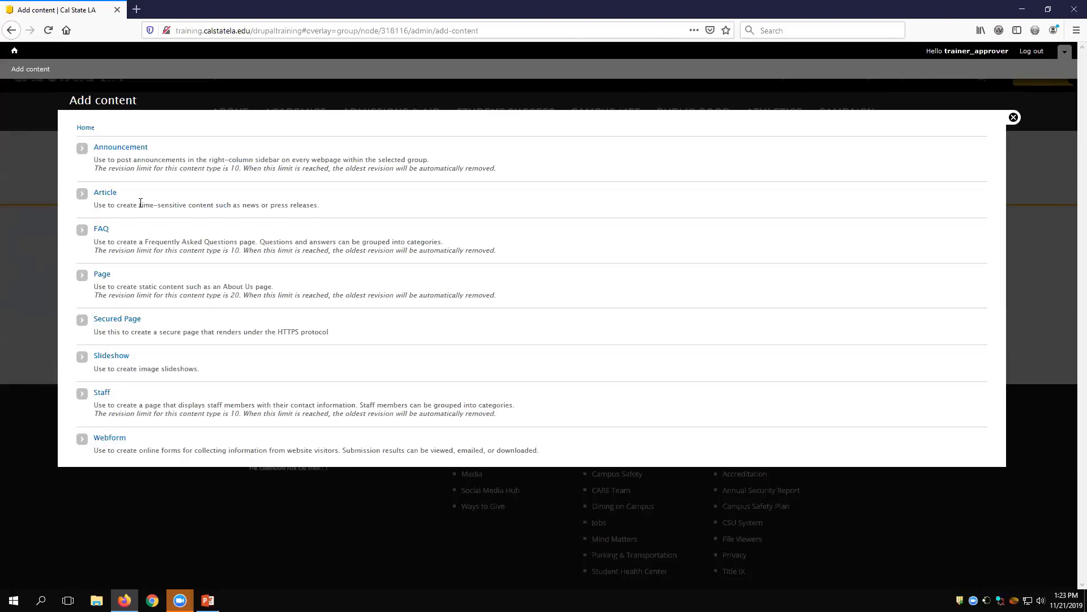
{"action": "left_click", "coordinate": [102, 274]}
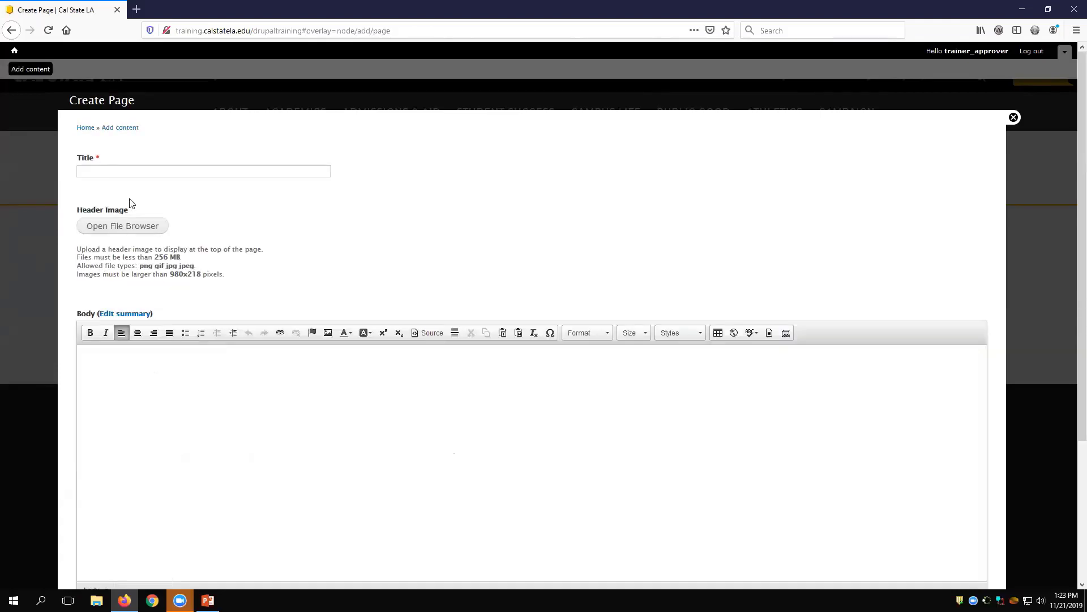
Step: Title the page with the trainer's first name in possessive form followed by "About Us"
{"action": "left_click", "coordinate": [135, 172]}
{"action": "type", "text": "Stepha"}
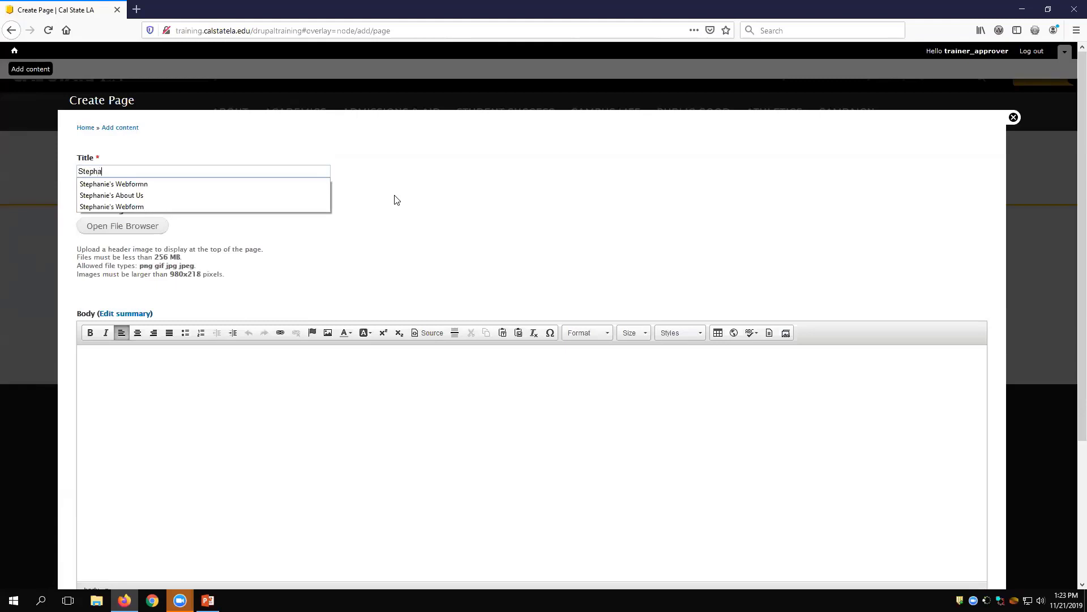
{"action": "type", "text": "nie's Abou"}
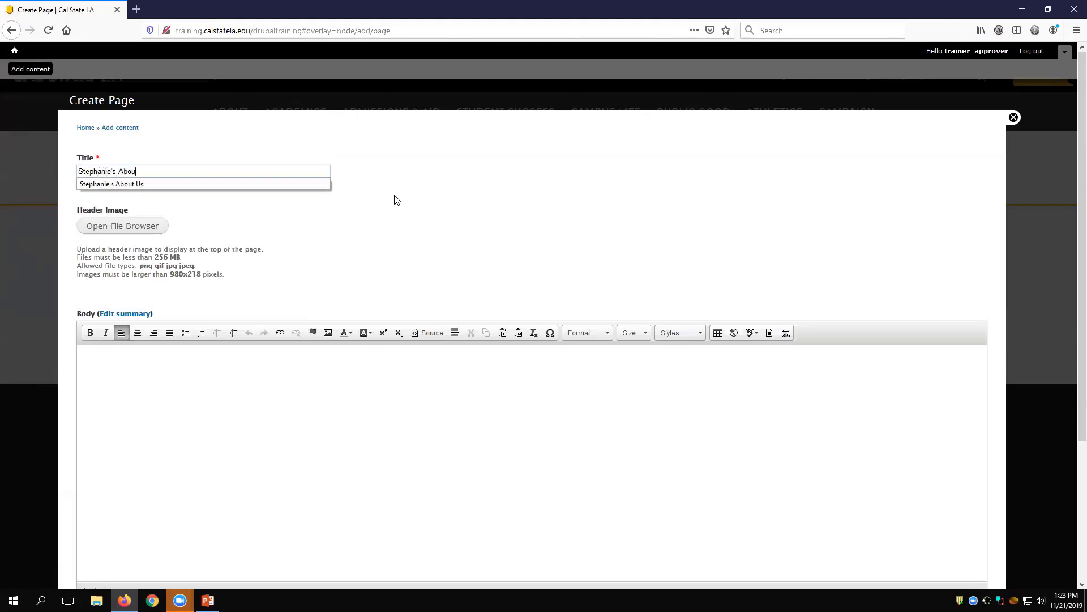
{"action": "type", "text": "t Us"}
{"action": "left_click", "coordinate": [398, 200]}
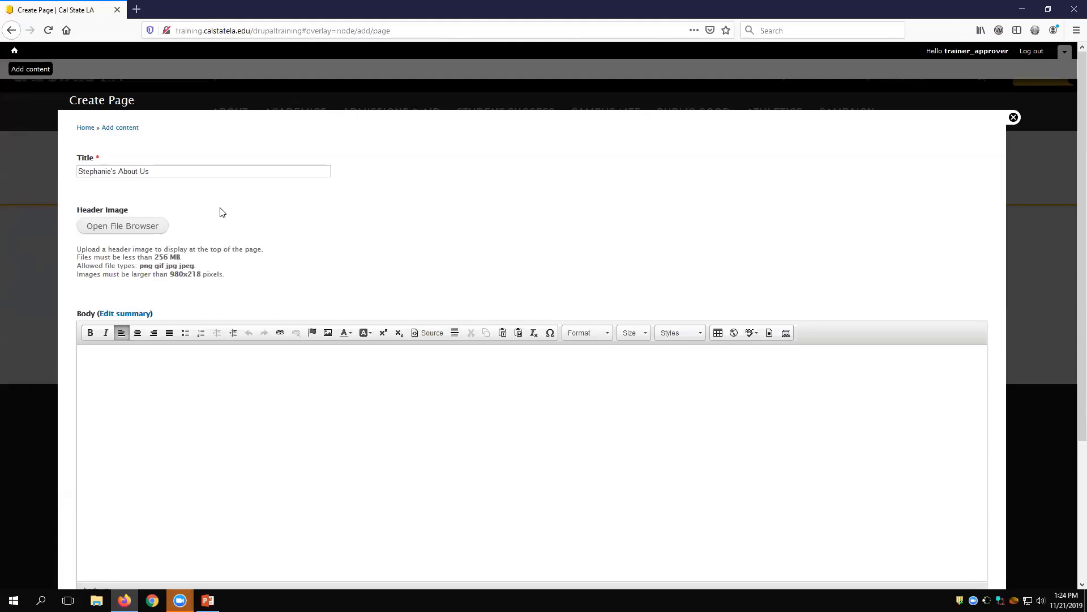
Step: Insert the Two Column content template into the empty page body
{"action": "left_click", "coordinate": [183, 377]}
{"action": "left_click", "coordinate": [770, 333]}
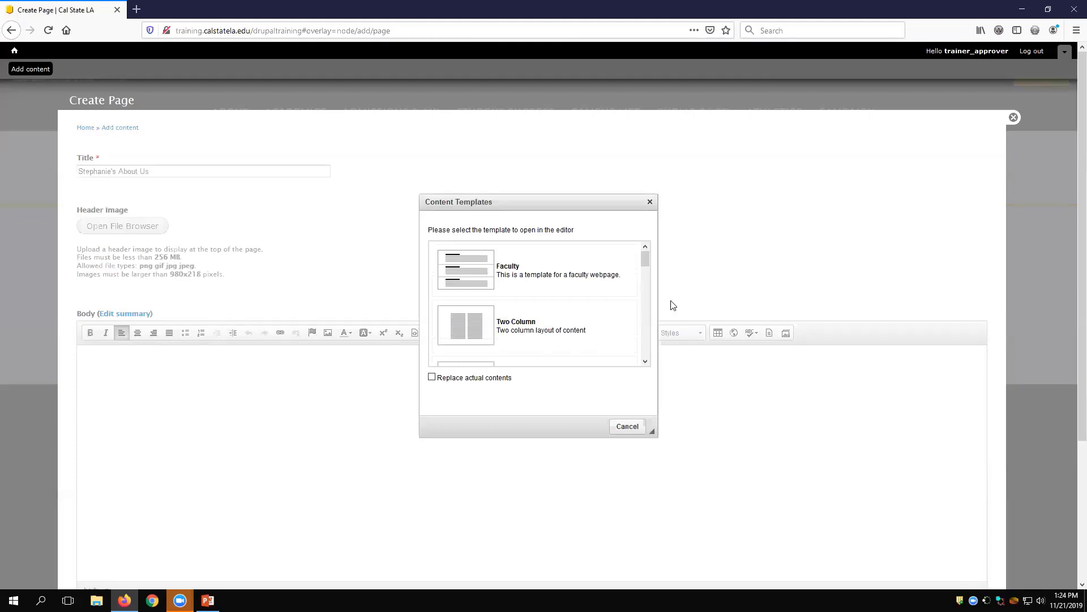
{"action": "left_click", "coordinate": [520, 335]}
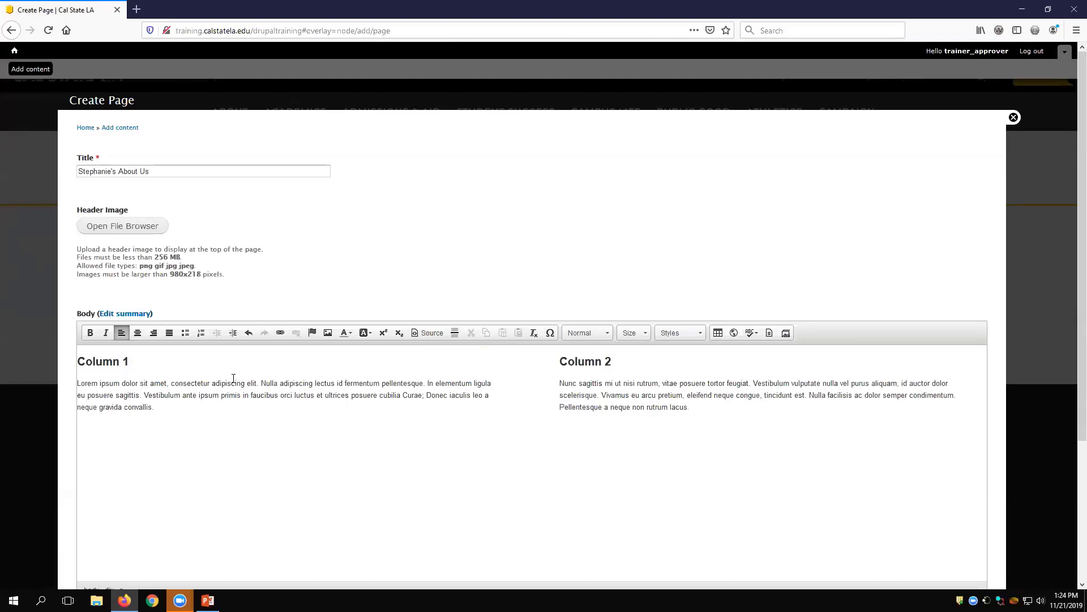
Step: Nest another Two Column template inside the first column, after the end of its paragraph
{"action": "mouse_move", "coordinate": [238, 407]}
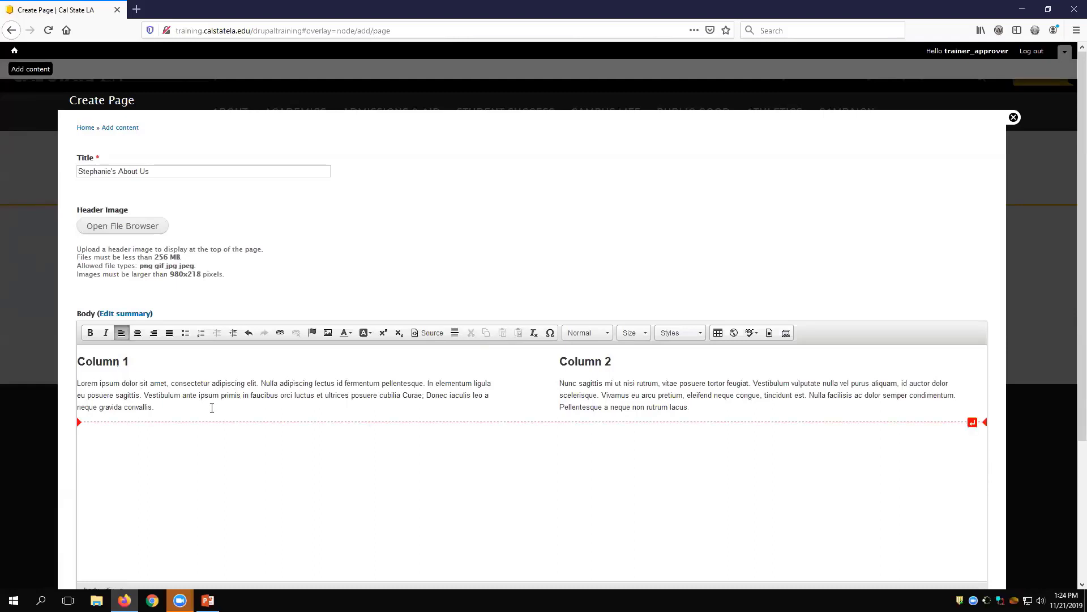
{"action": "left_click", "coordinate": [215, 409]}
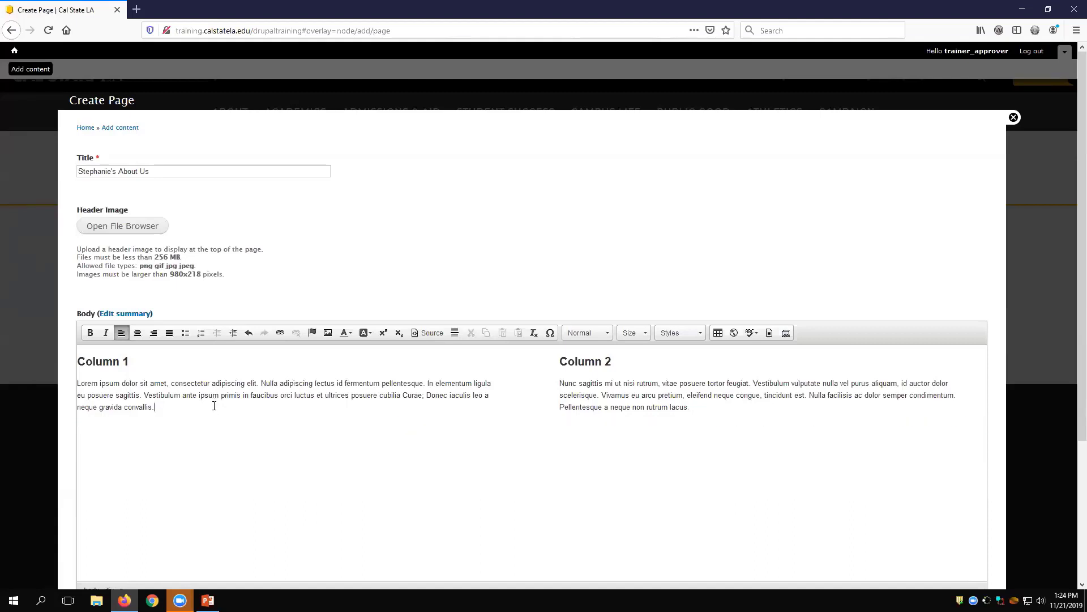
{"action": "mouse_move", "coordinate": [215, 409]}
{"action": "mouse_move", "coordinate": [177, 408]}
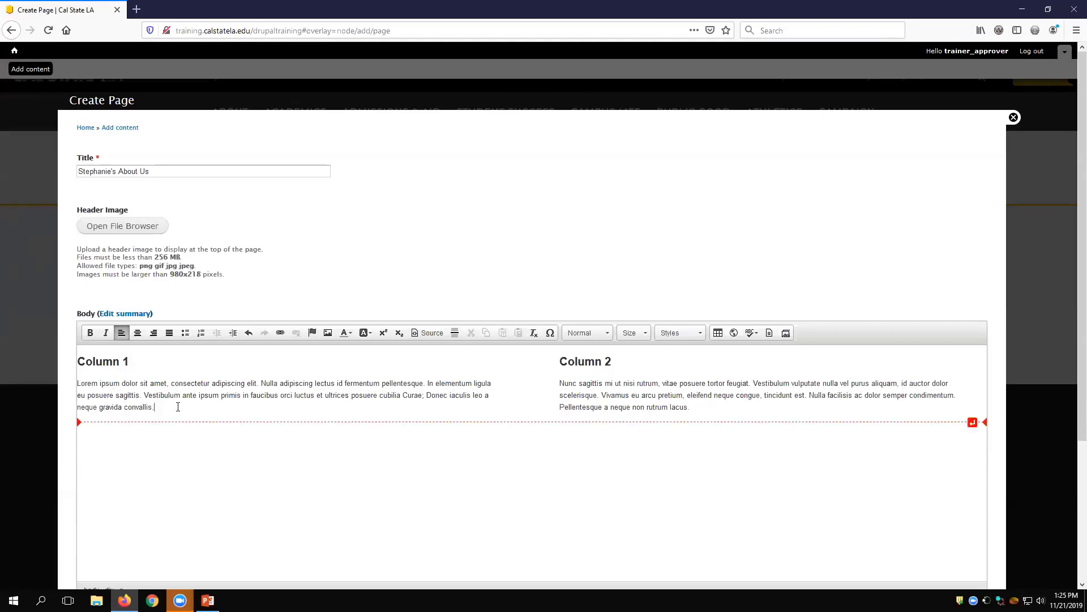
{"action": "left_click", "coordinate": [770, 333]}
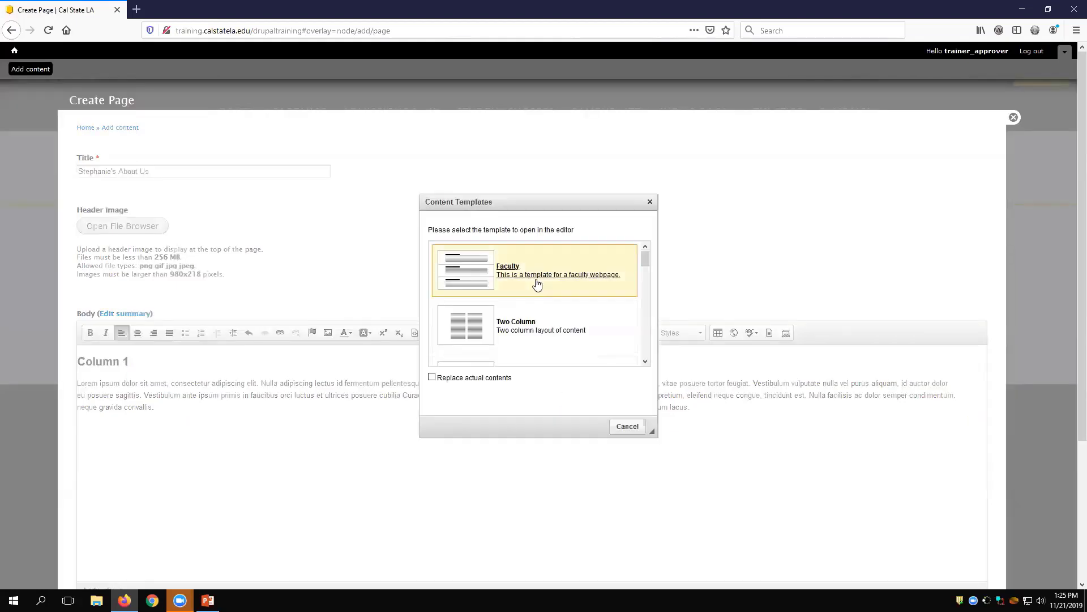
{"action": "left_click", "coordinate": [531, 338]}
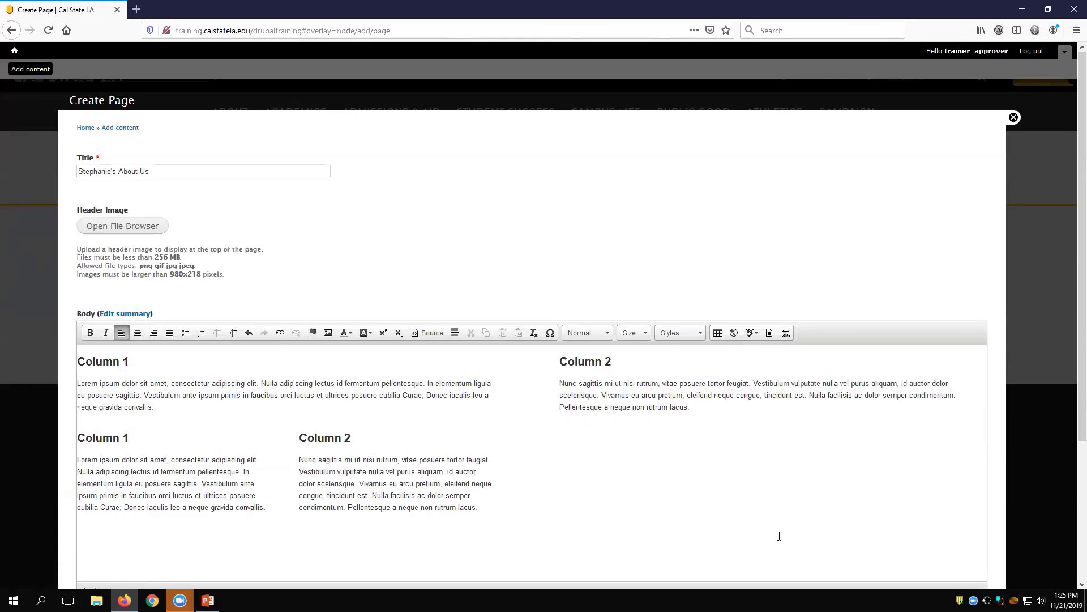
Step: Try a long line of repeated "a" characters below the nested columns and remove it
{"action": "type", "text": "aaaaaaaaaaaaaaaaaaaaaaaaaaaaaaaaaaaaaaaaaaaaaaaaaaaaaaaaaaaaaaaaaaaaaaaaaaaaaaaaaaaaaaaaaaaaaaaaaaaaaaaaaaaaaaaaaaaaaaaaaaaa"}
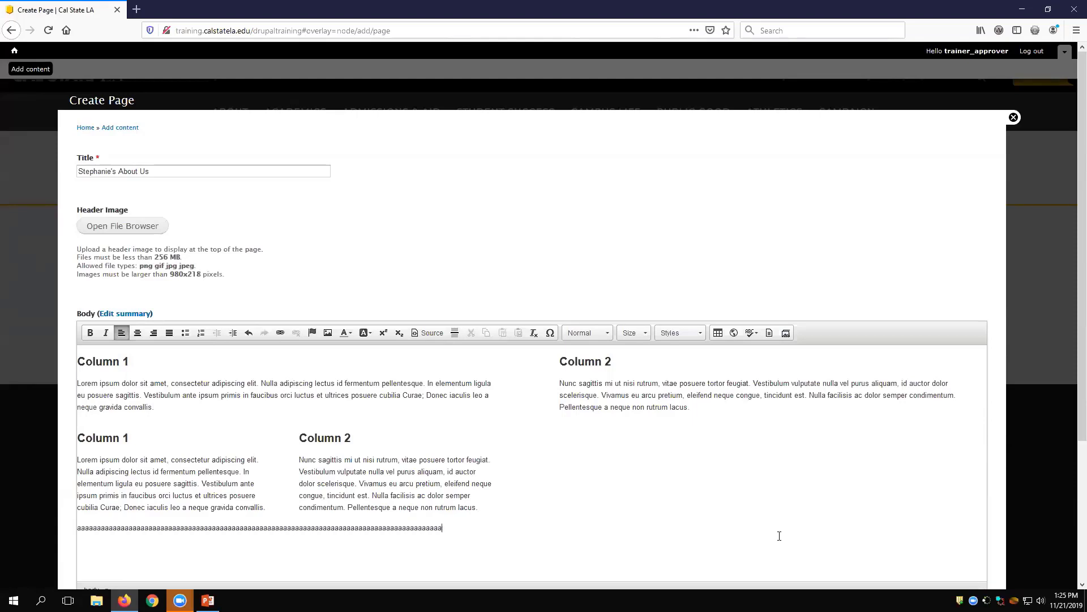
{"action": "type", "text": "aaaaaaaaaaaaaaaaaaaaaaaaaaaaaaaaaaaaaaaaaaaaaaaaaaaaaaaaaaaaaaaaaaaaaaaaaaaa"}
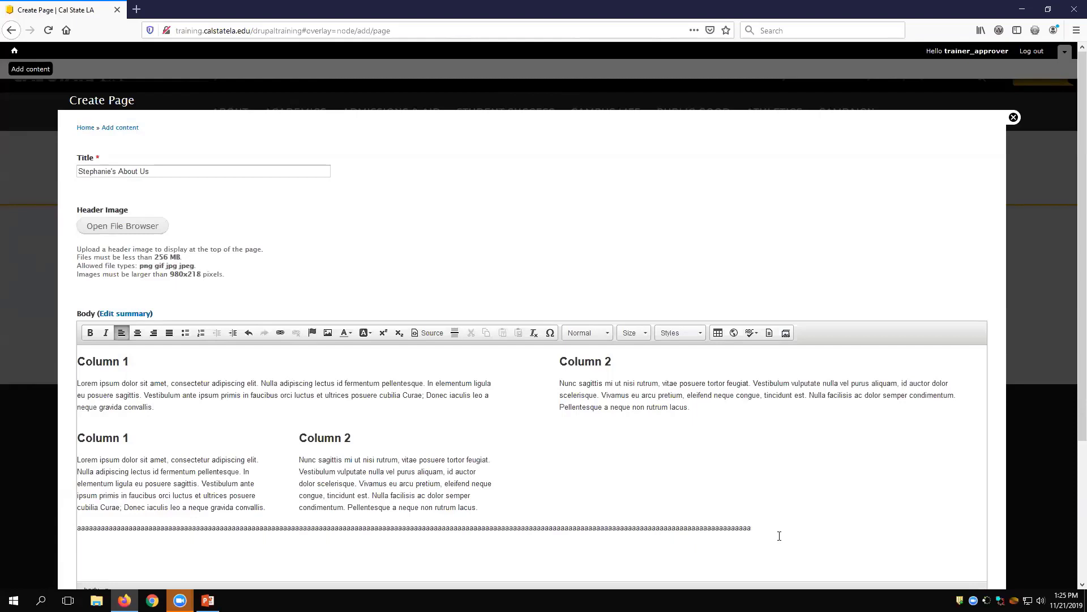
{"action": "key", "text": "ctrl+BackSpace"}
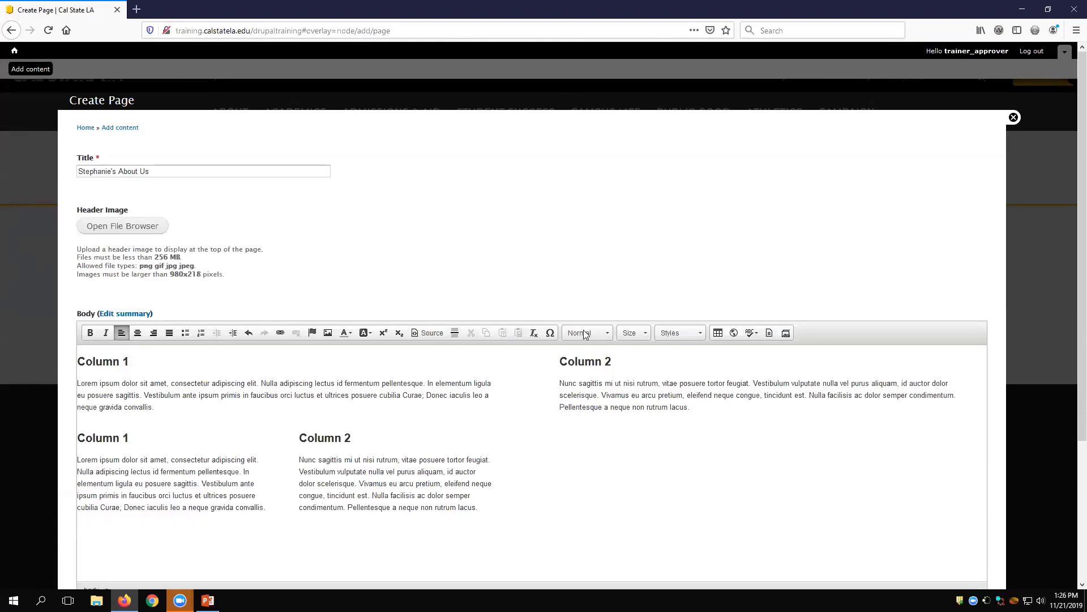
Step: Insert the Faculty template below the columns, review it, and clear the entire page body
{"action": "left_click", "coordinate": [769, 333]}
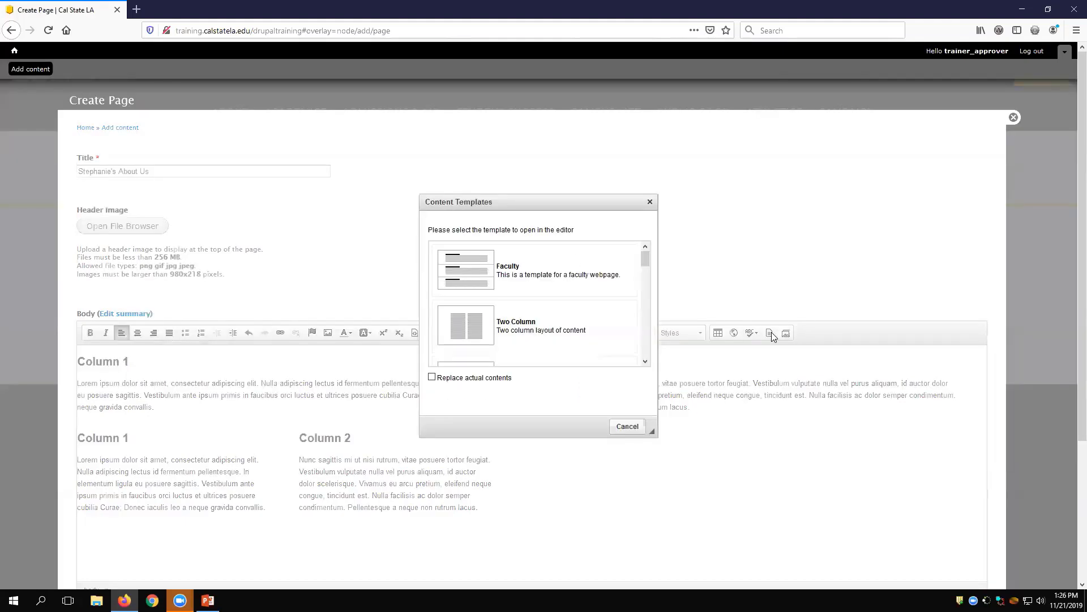
{"action": "left_click", "coordinate": [599, 269]}
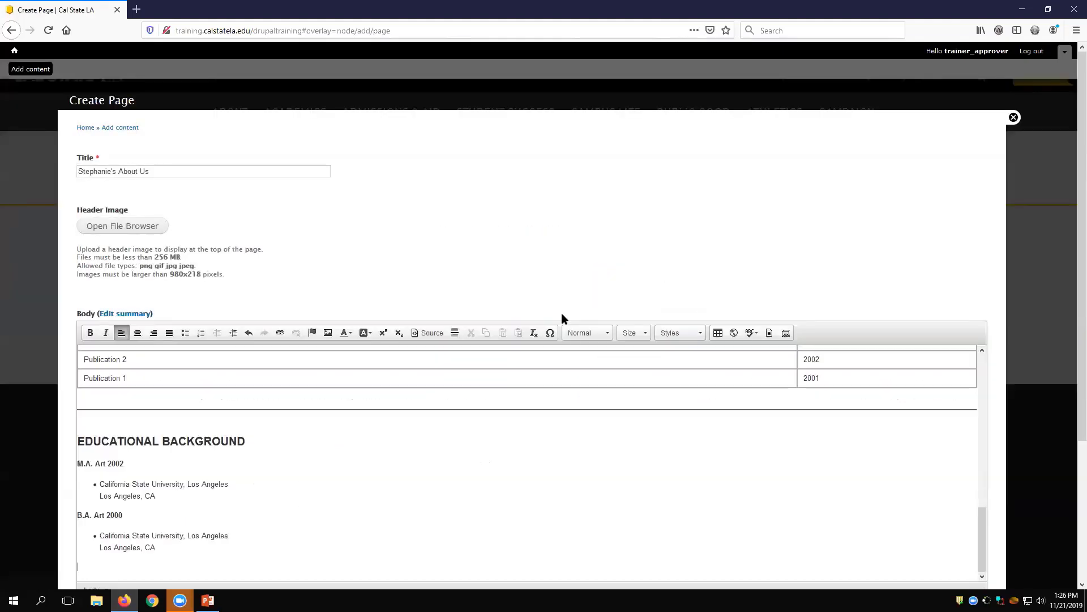
{"action": "scroll", "coordinate": [605, 424], "scroll_direction": "up", "scroll_amount": 10}
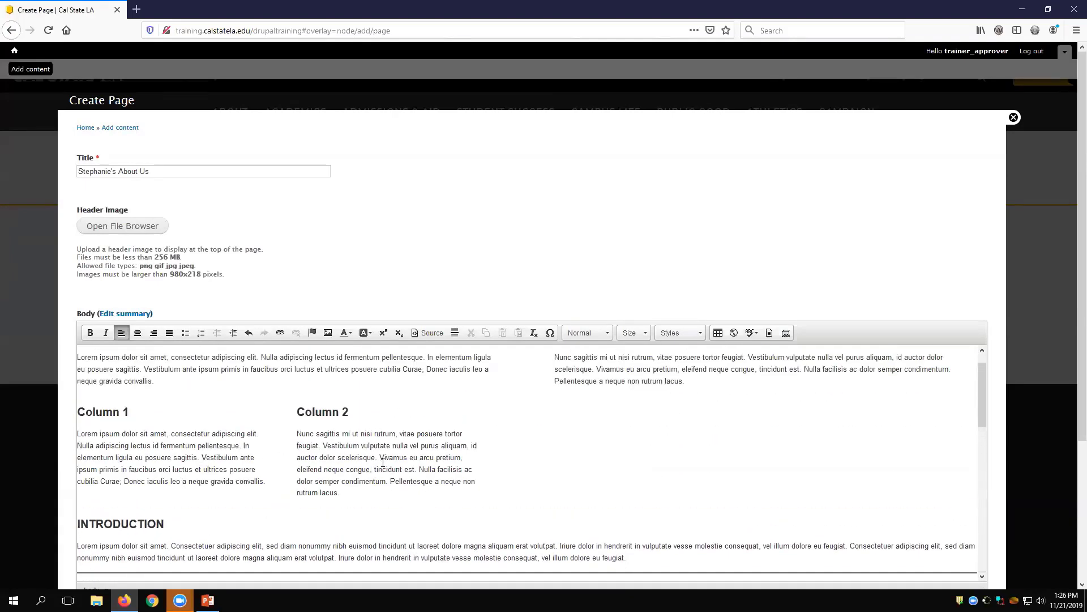
{"action": "scroll", "coordinate": [448, 521], "scroll_direction": "up", "scroll_amount": 2}
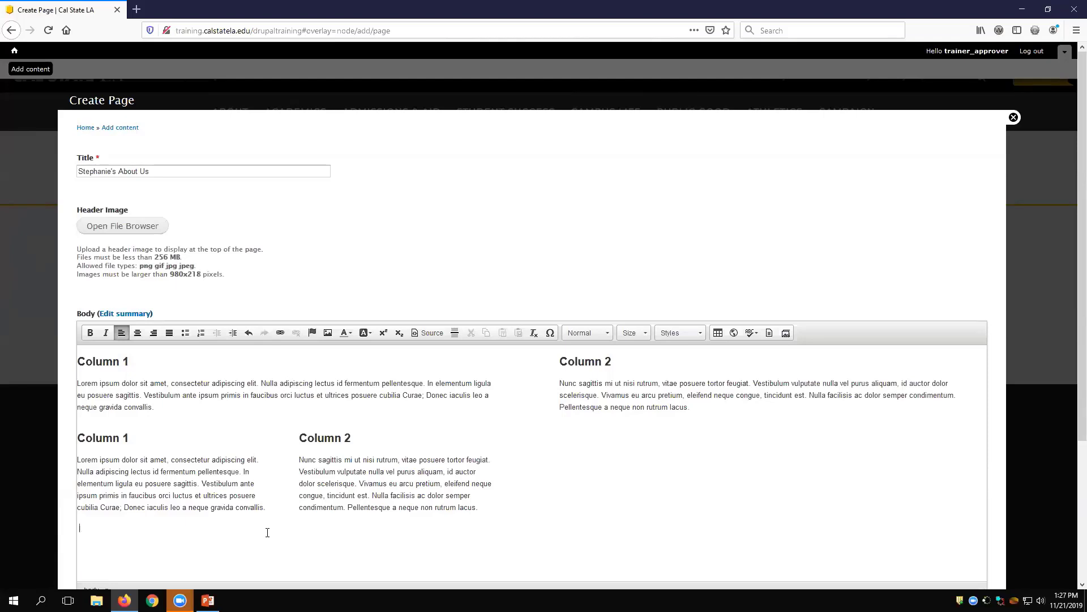
{"action": "key", "text": "ctrl+a"}
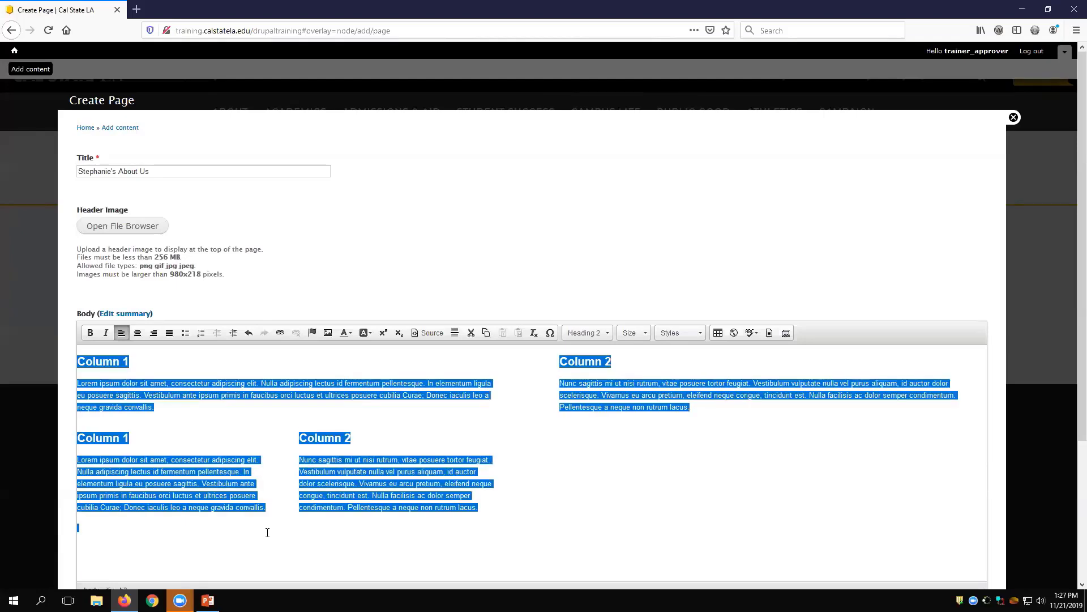
{"action": "key", "text": "Delete"}
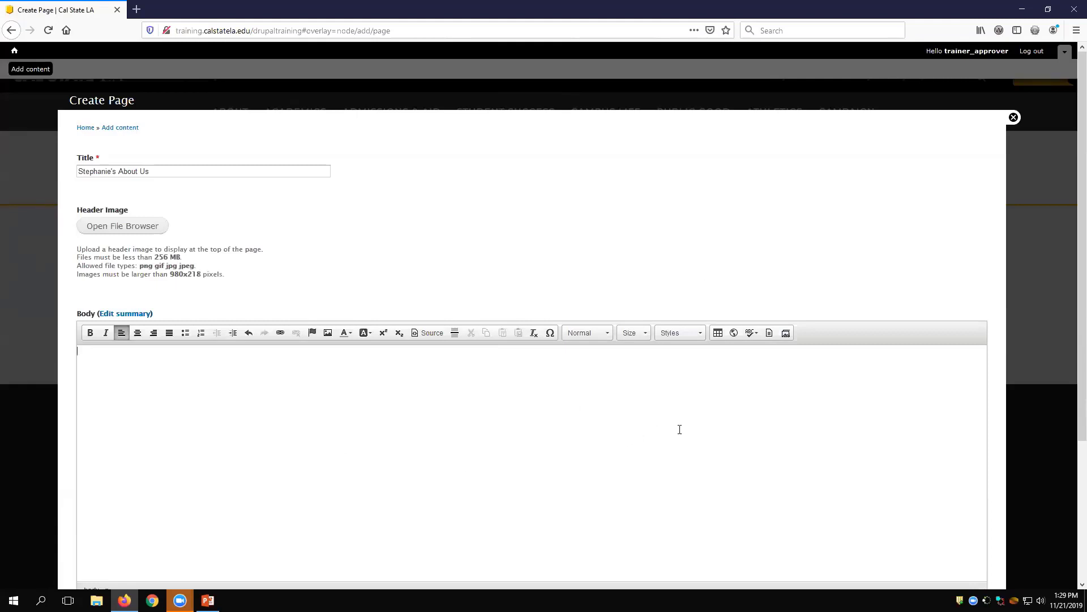
Step: Insert the College/Department - 2 Column template into the body and look over its full layout
{"action": "left_click", "coordinate": [770, 334]}
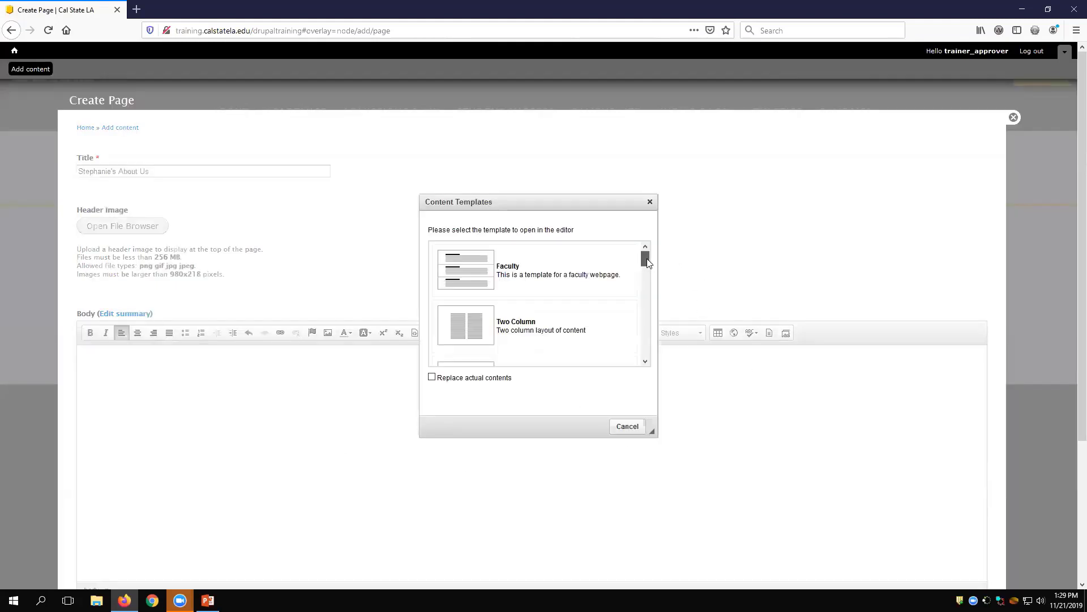
{"action": "left_click_drag", "start_coordinate": [648, 256], "coordinate": [645, 306]}
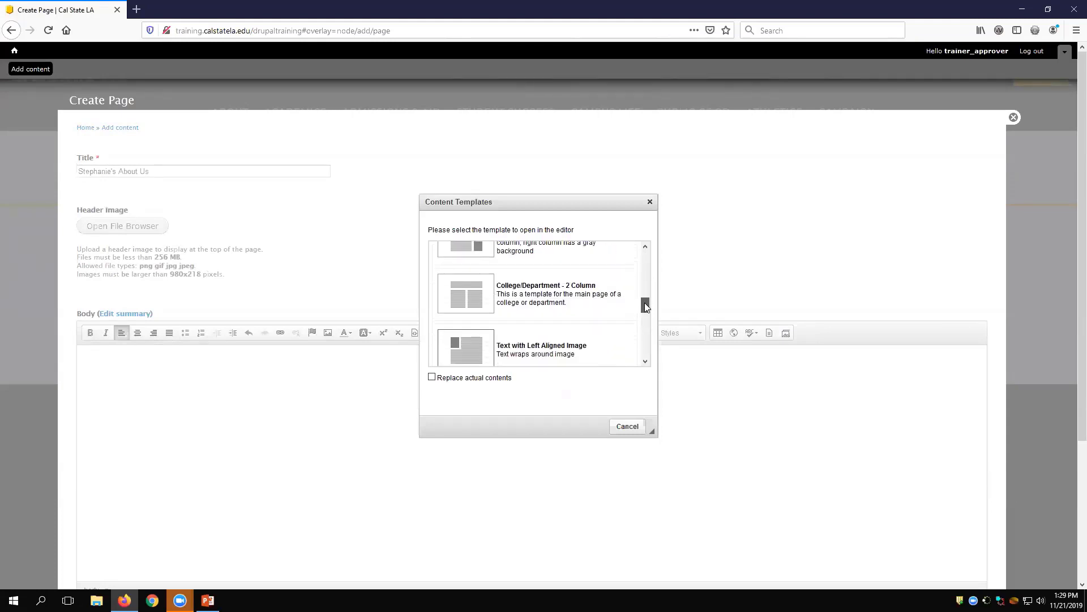
{"action": "left_click", "coordinate": [573, 305]}
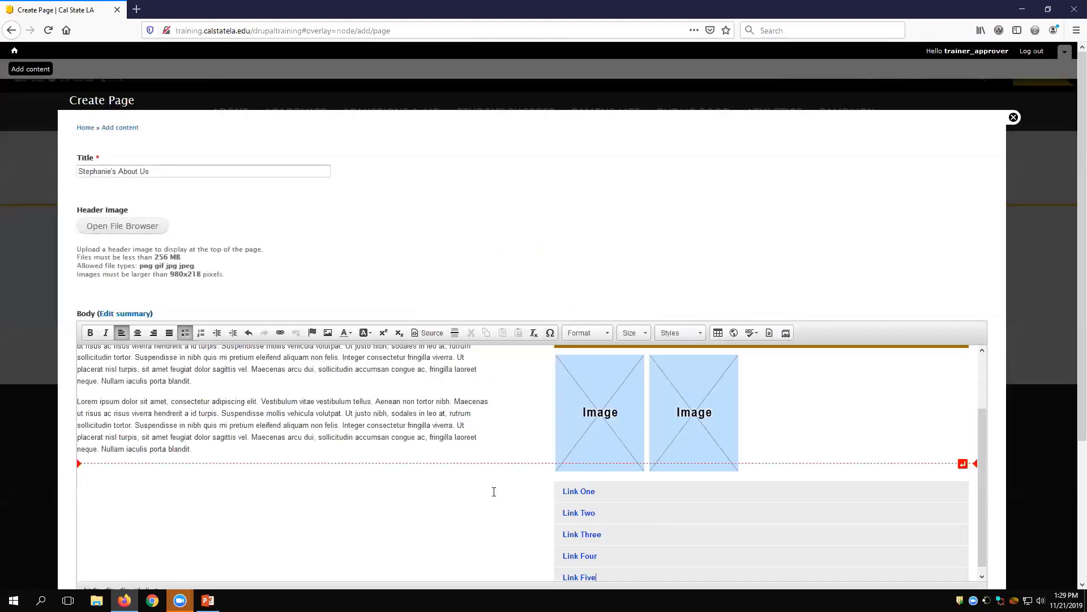
{"action": "scroll", "coordinate": [495, 422], "scroll_direction": "up", "scroll_amount": 3}
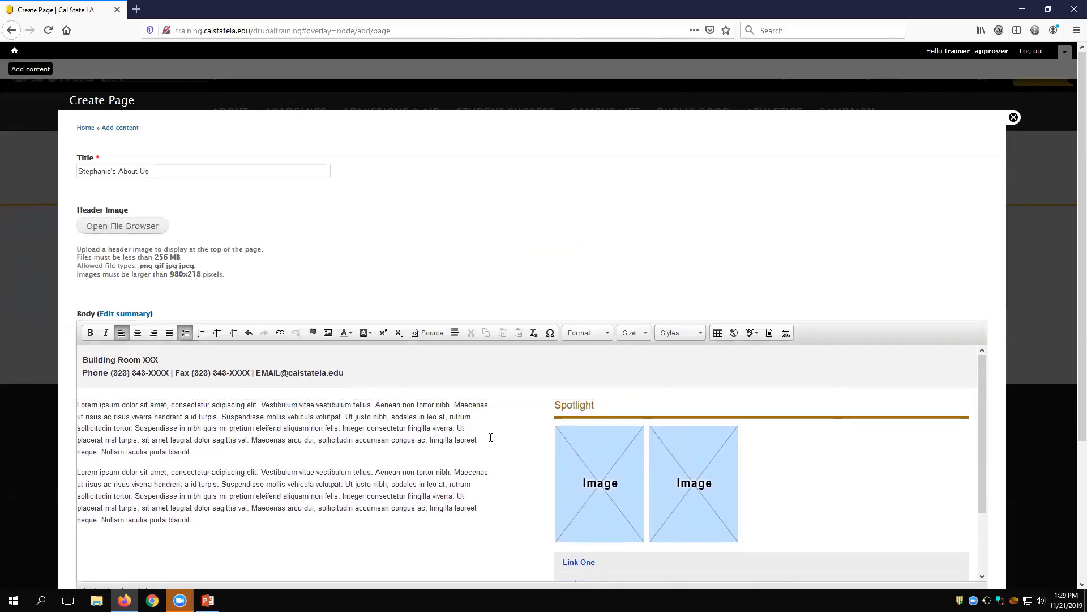
{"action": "scroll", "coordinate": [491, 437], "scroll_direction": "down", "scroll_amount": 3}
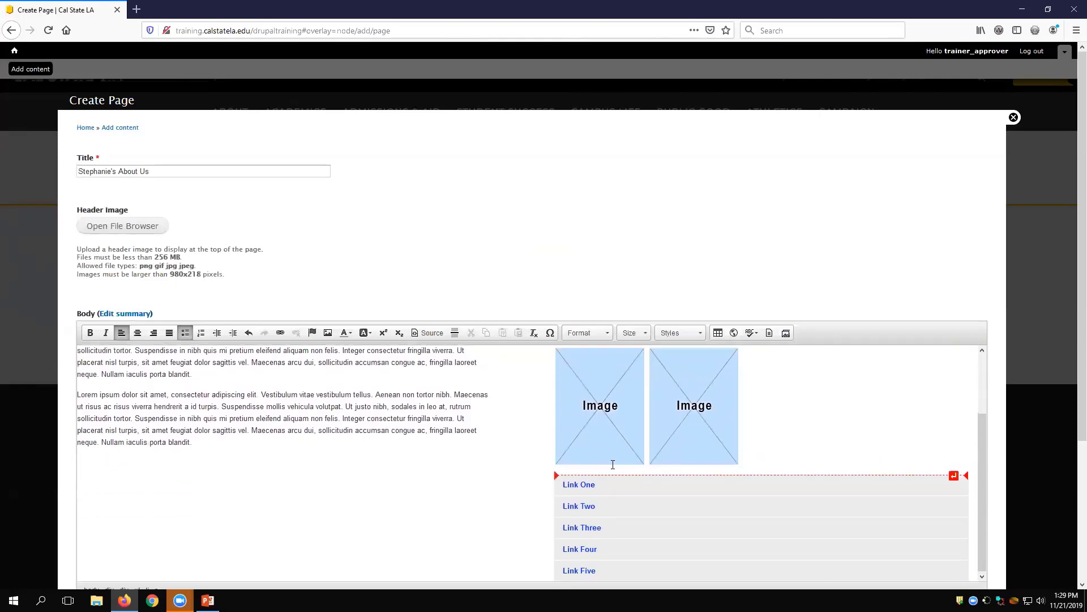
{"action": "scroll", "coordinate": [650, 538], "scroll_direction": "down", "scroll_amount": 2}
{"action": "scroll", "coordinate": [364, 391], "scroll_direction": "up", "scroll_amount": 3}
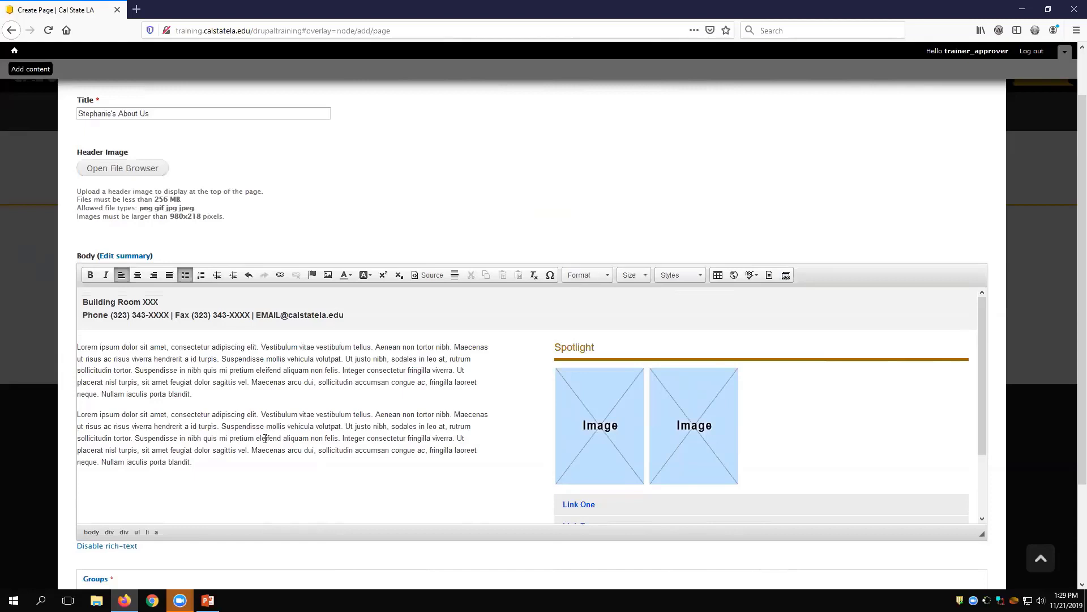
Step: Replace the source of the first Spotlight placeholder image with logo1.png from the Web Platform Training group's Image folder
{"action": "left_click", "coordinate": [608, 427]}
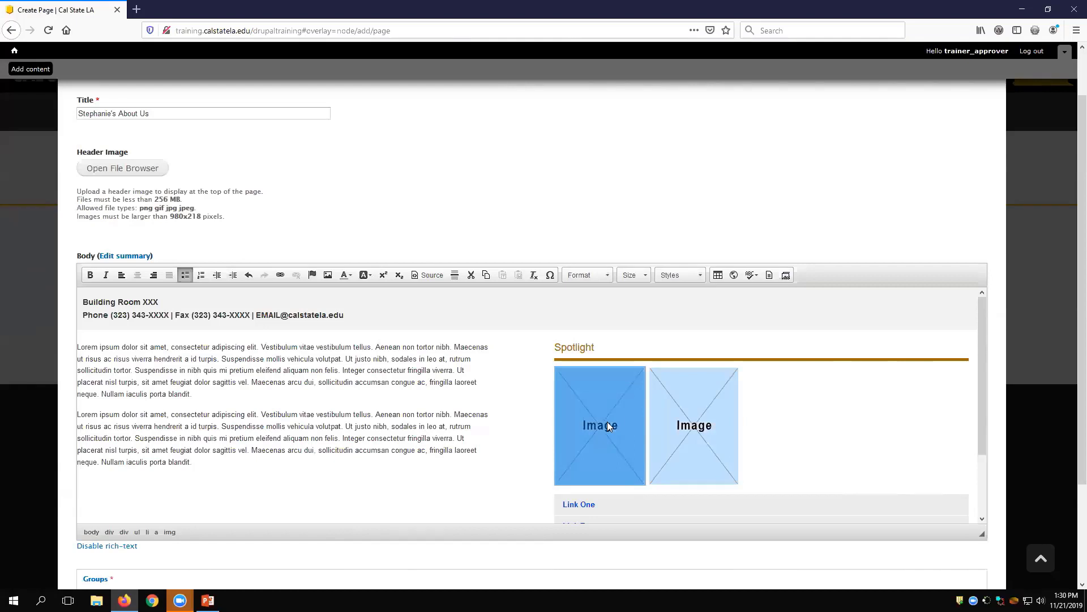
{"action": "left_click", "coordinate": [329, 275]}
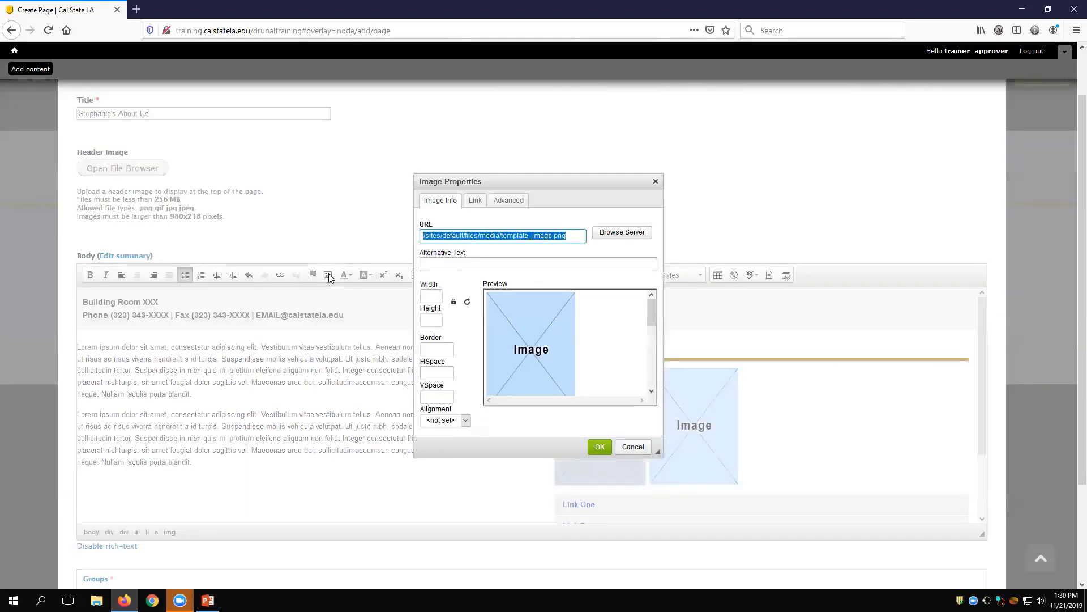
{"action": "left_click", "coordinate": [626, 233]}
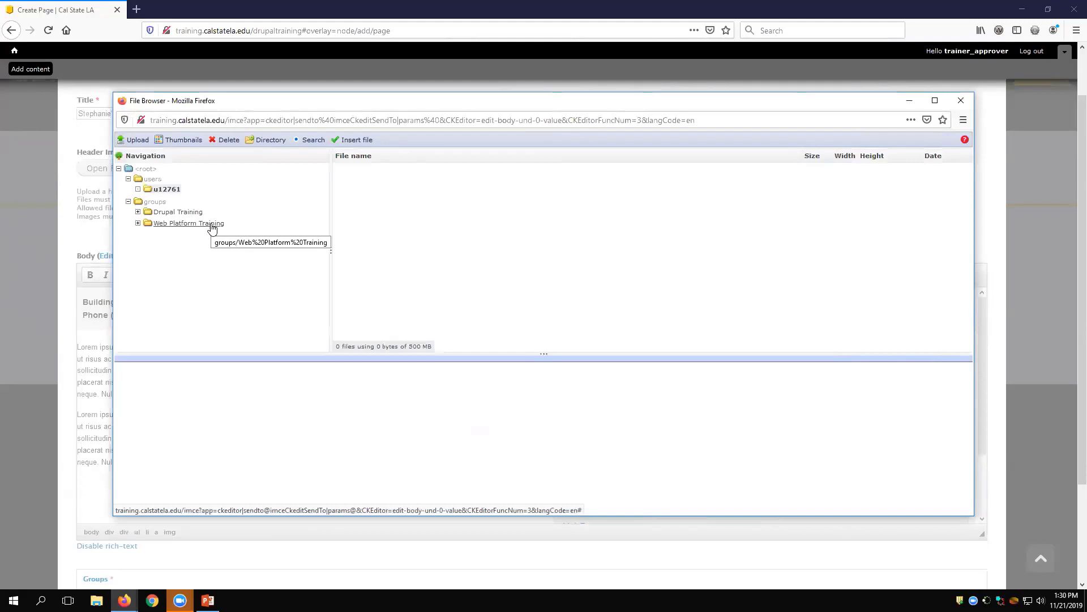
{"action": "left_click", "coordinate": [213, 227]}
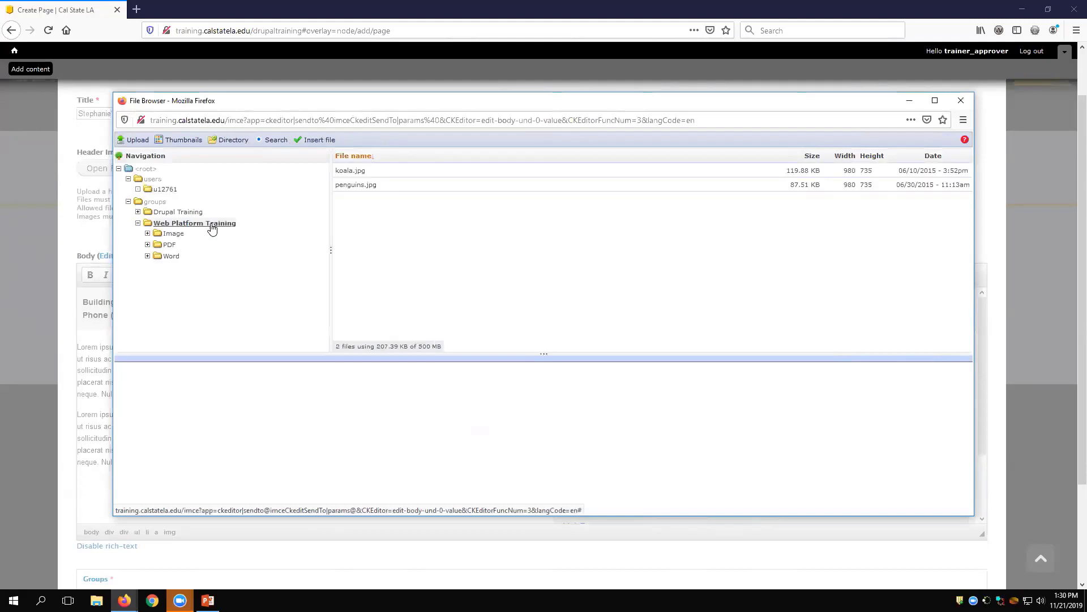
{"action": "left_click", "coordinate": [175, 235]}
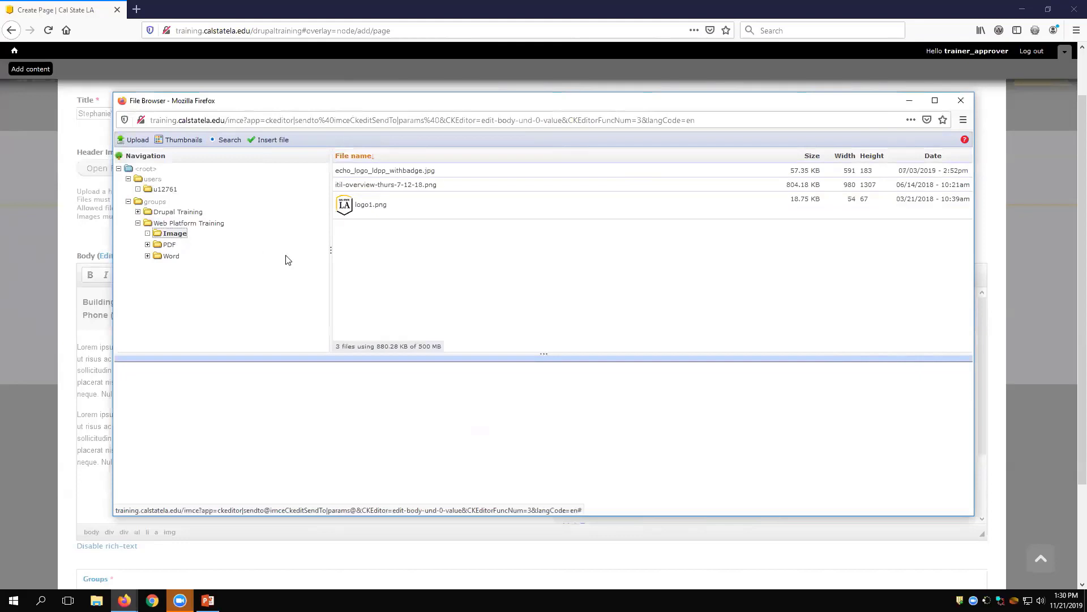
{"action": "left_click", "coordinate": [385, 212]}
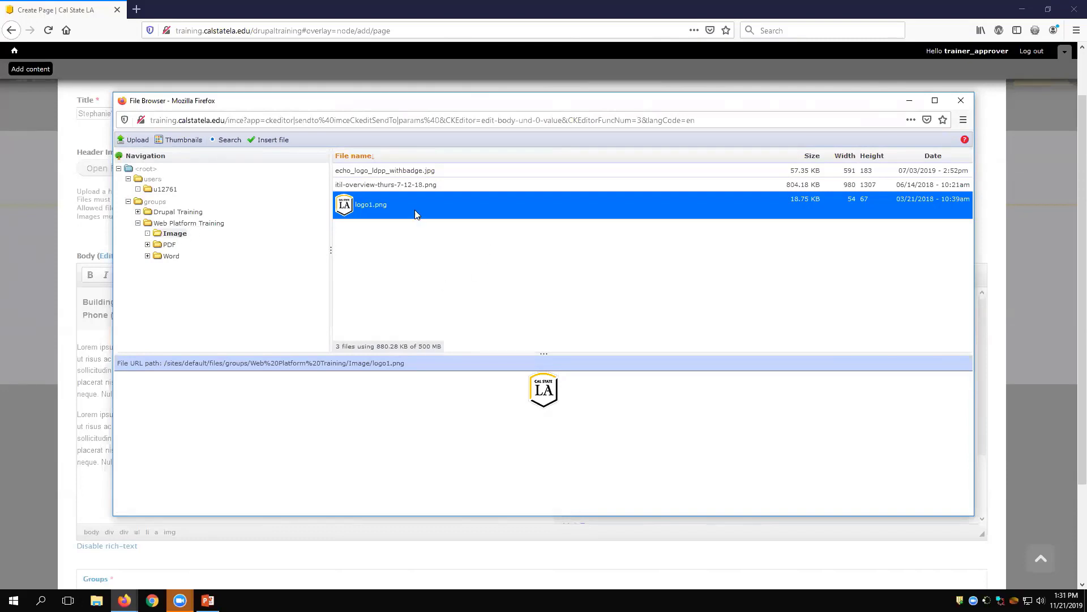
{"action": "left_click", "coordinate": [273, 141]}
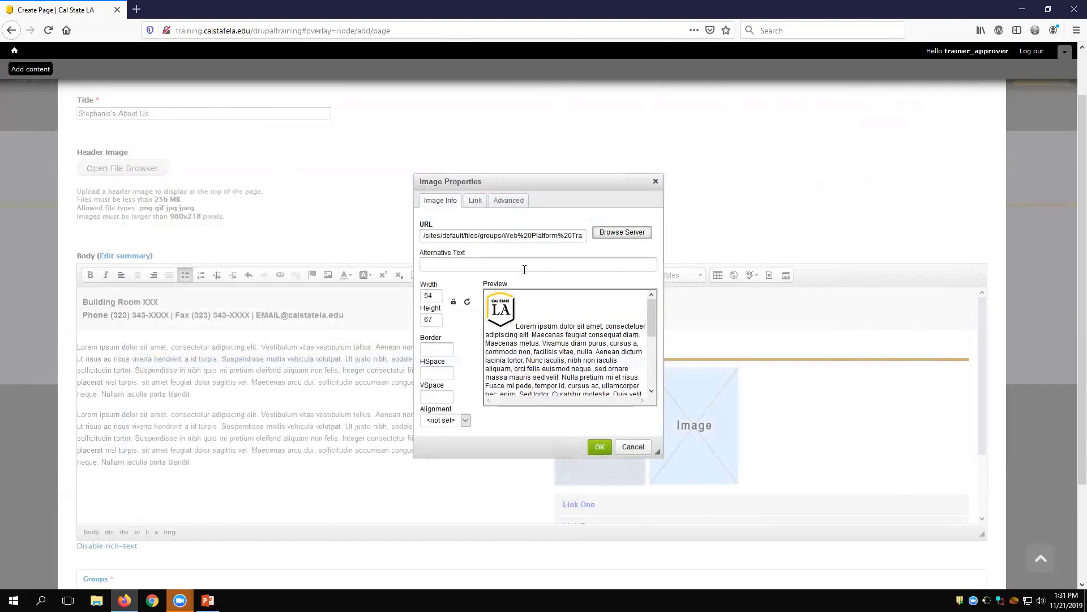
Step: Set the logo's width to 100 and try to apply the image properties without alternative text
{"action": "left_click", "coordinate": [433, 295]}
{"action": "left_click_drag", "start_coordinate": [433, 295], "coordinate": [420, 292]}
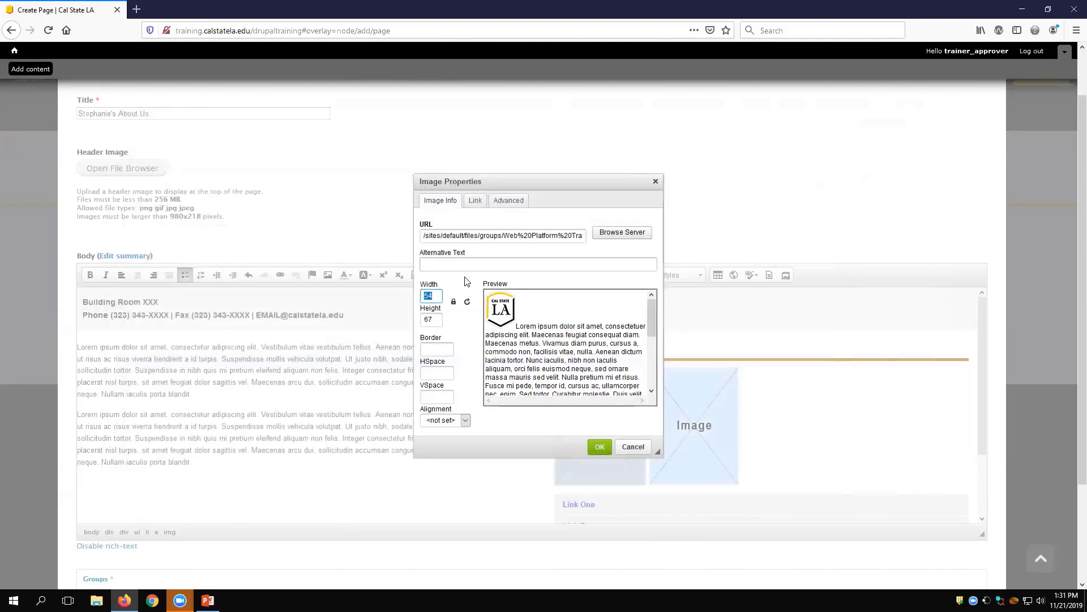
{"action": "type", "text": "100"}
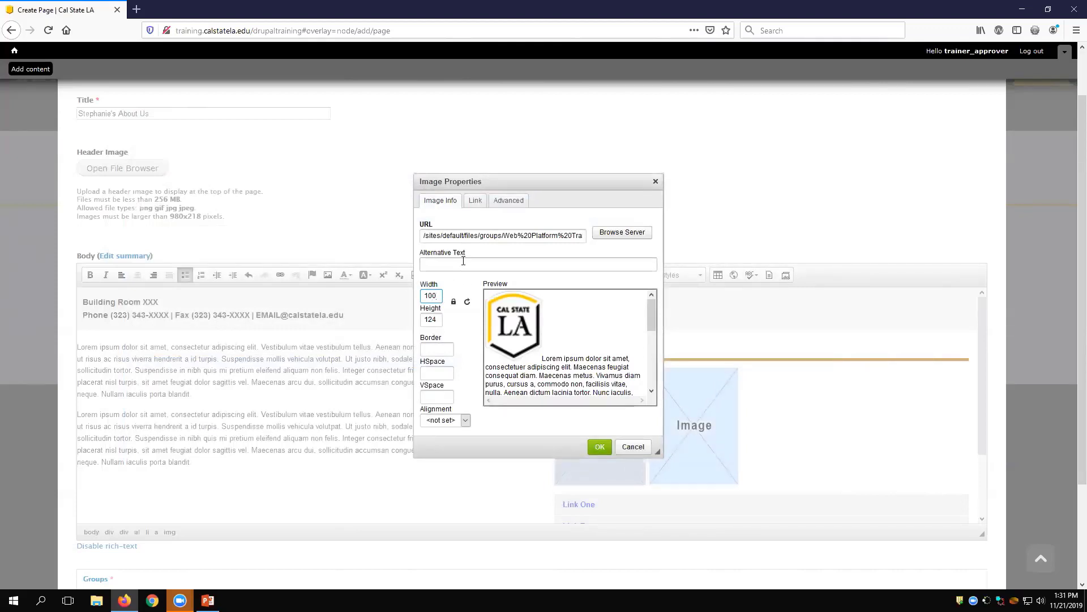
{"action": "left_click", "coordinate": [463, 260]}
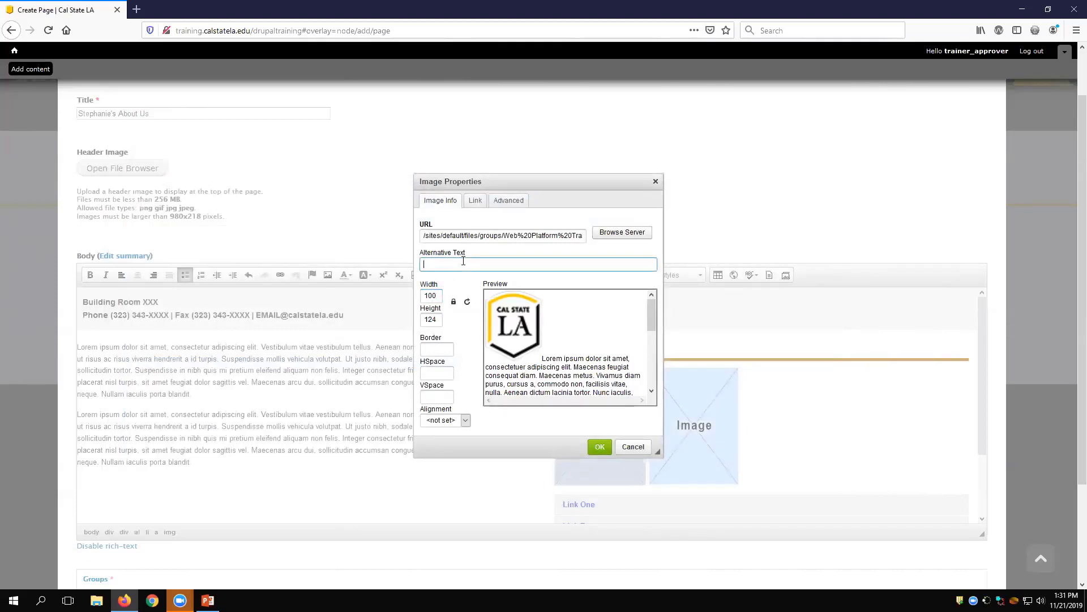
{"action": "left_click", "coordinate": [601, 449]}
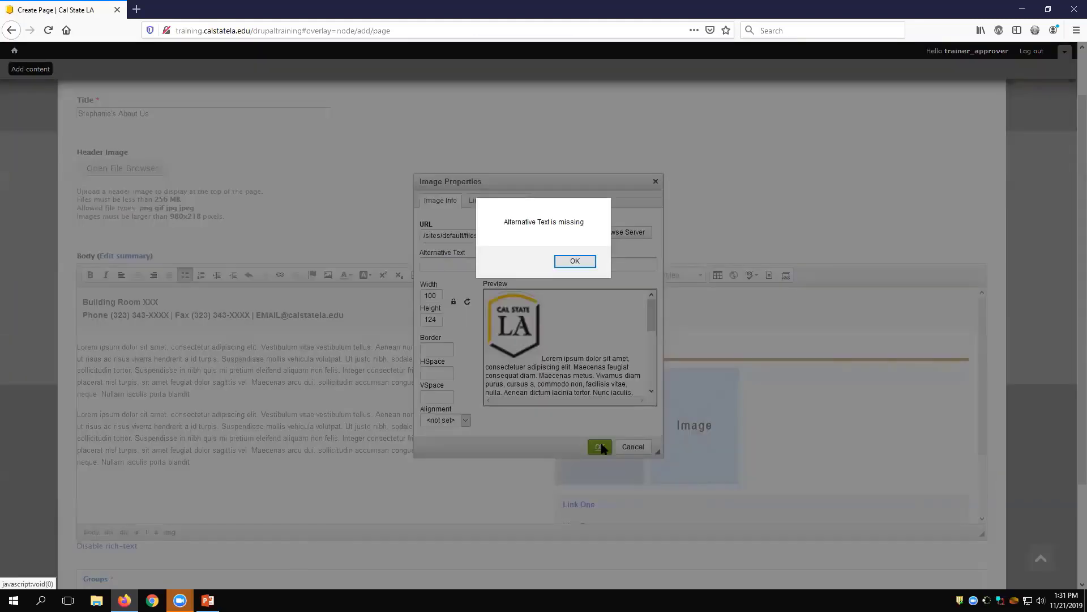
{"action": "left_click", "coordinate": [574, 263]}
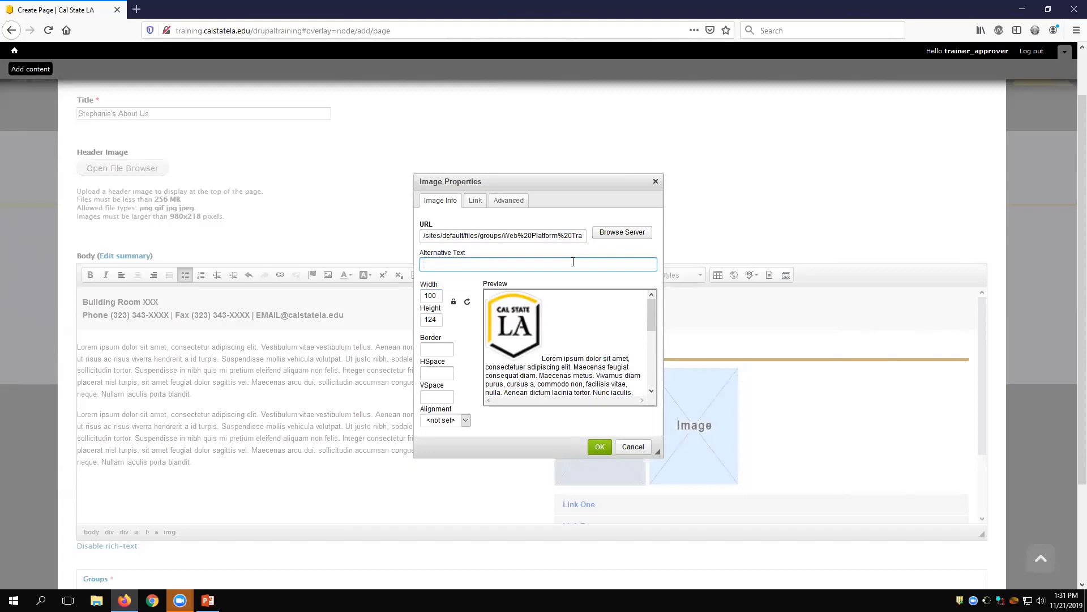
Step: Give the logo the alternative text "Cal State LA shield logo" and apply the image properties
{"action": "type", "text": "Cal STat"}
{"action": "key", "text": "BackSpace"}
{"action": "key", "text": "BackSpace"}
{"action": "type", "text": "tate LA shield logo"}
{"action": "left_click", "coordinate": [596, 447]}
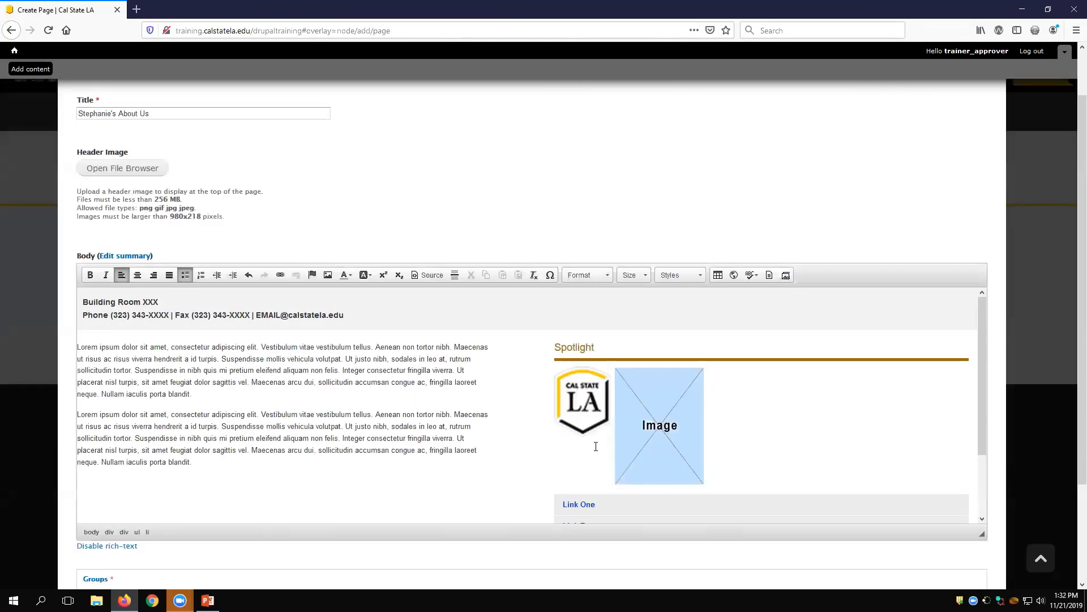
Step: Reopen the image properties of the Spotlight logo and set its width to 90
{"action": "left_click", "coordinate": [569, 404]}
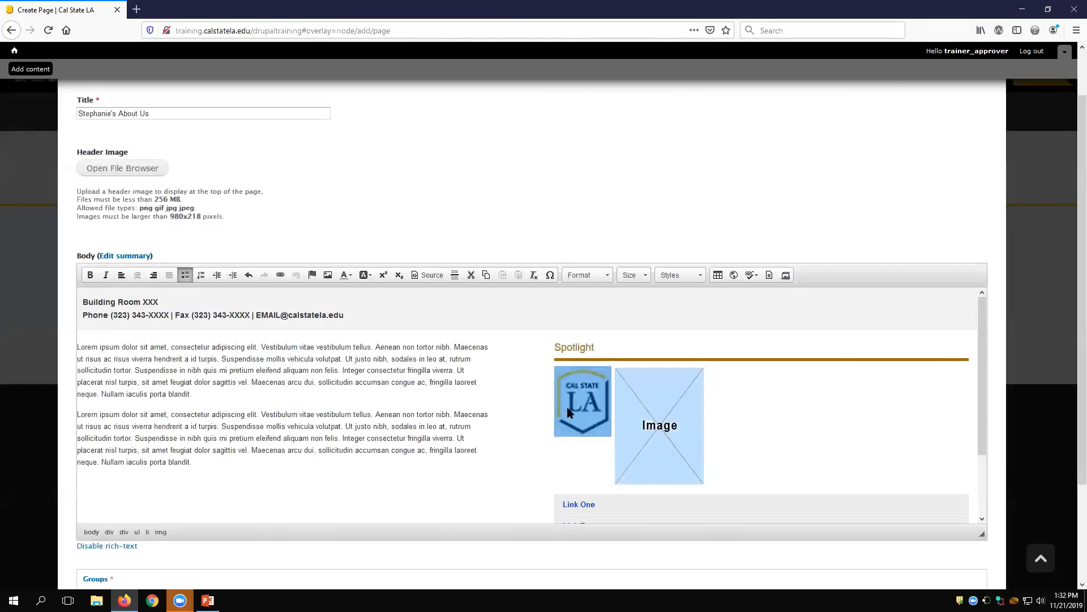
{"action": "left_click", "coordinate": [502, 409]}
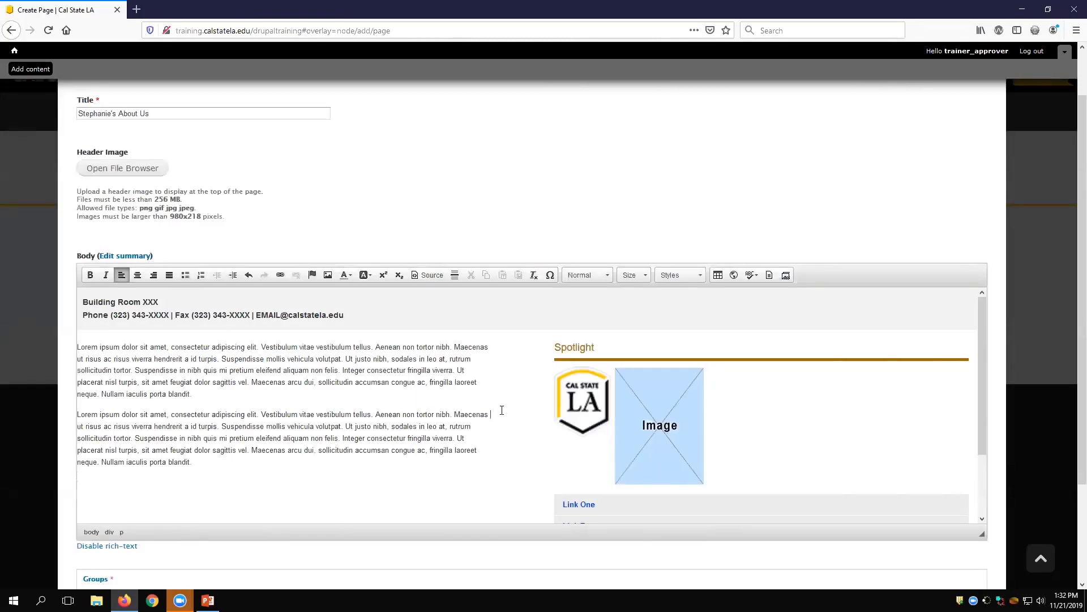
{"action": "left_click", "coordinate": [598, 405]}
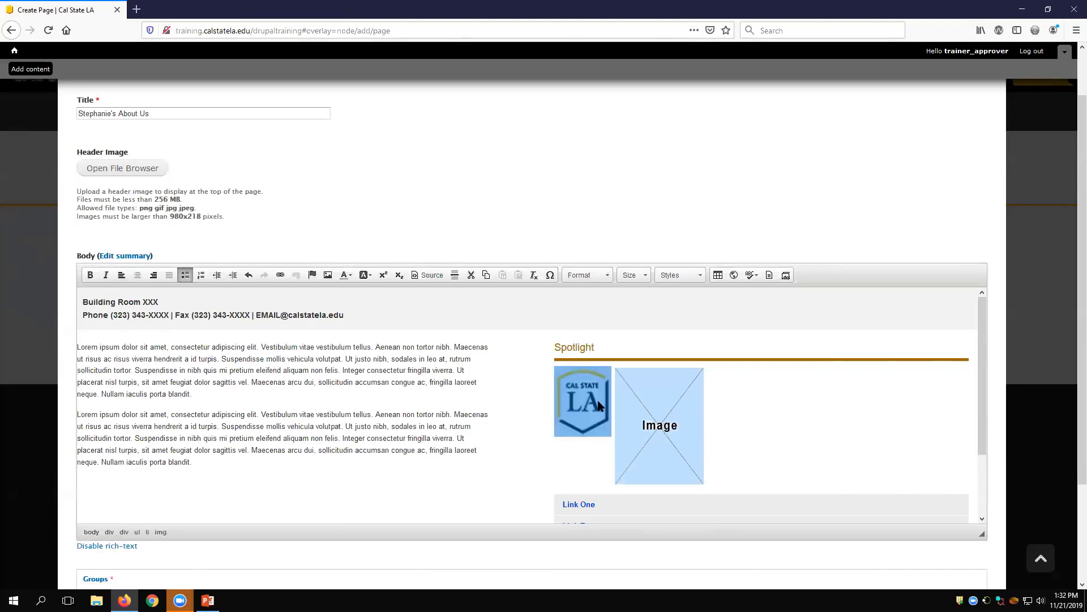
{"action": "left_click", "coordinate": [328, 276]}
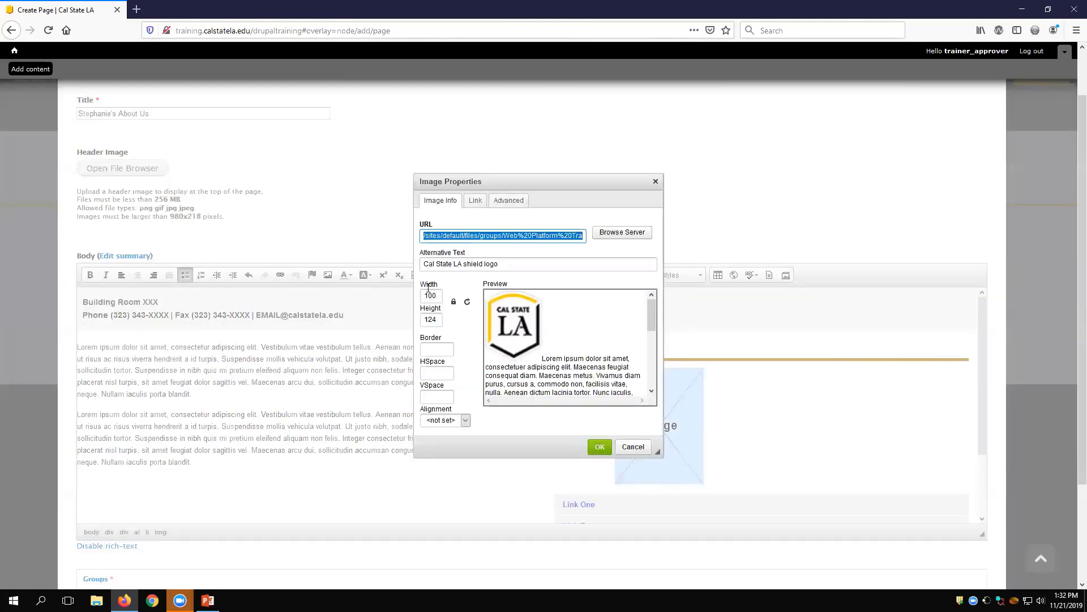
{"action": "left_click_drag", "start_coordinate": [441, 297], "coordinate": [425, 295]}
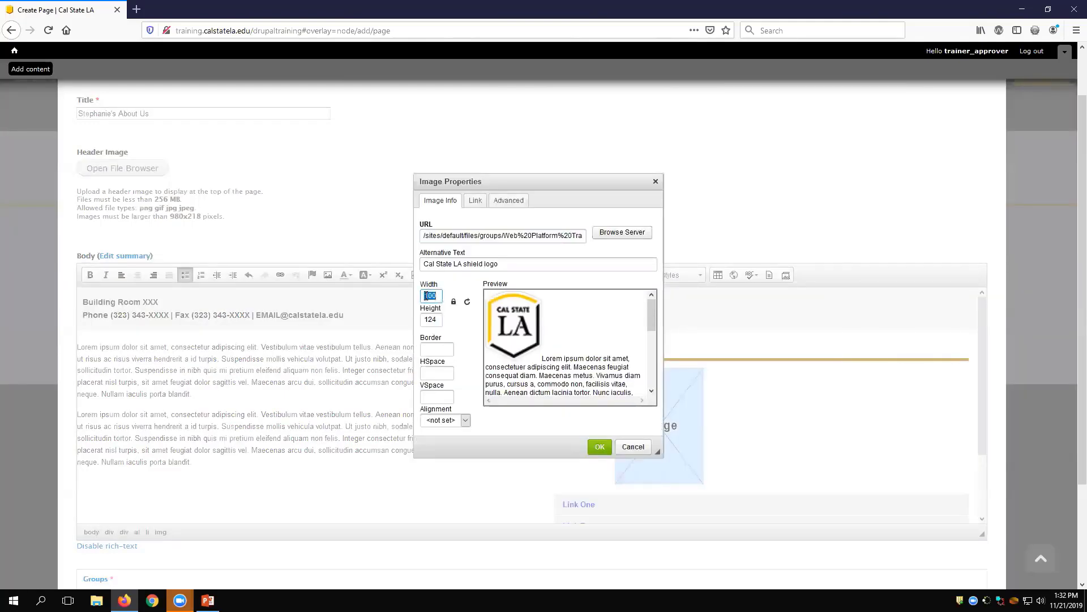
{"action": "type", "text": "90"}
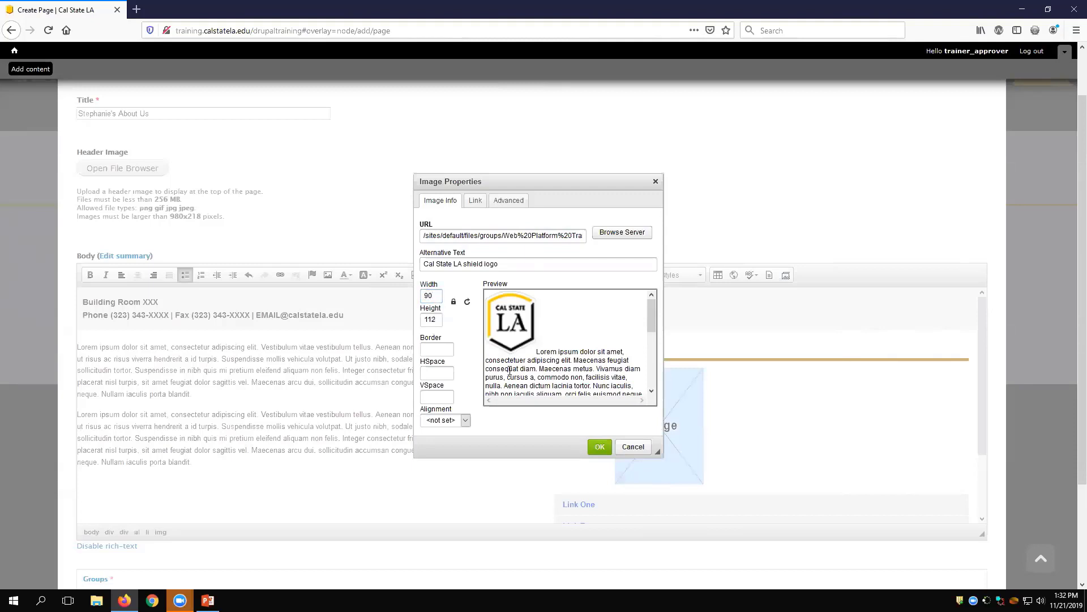
{"action": "left_click", "coordinate": [600, 447]}
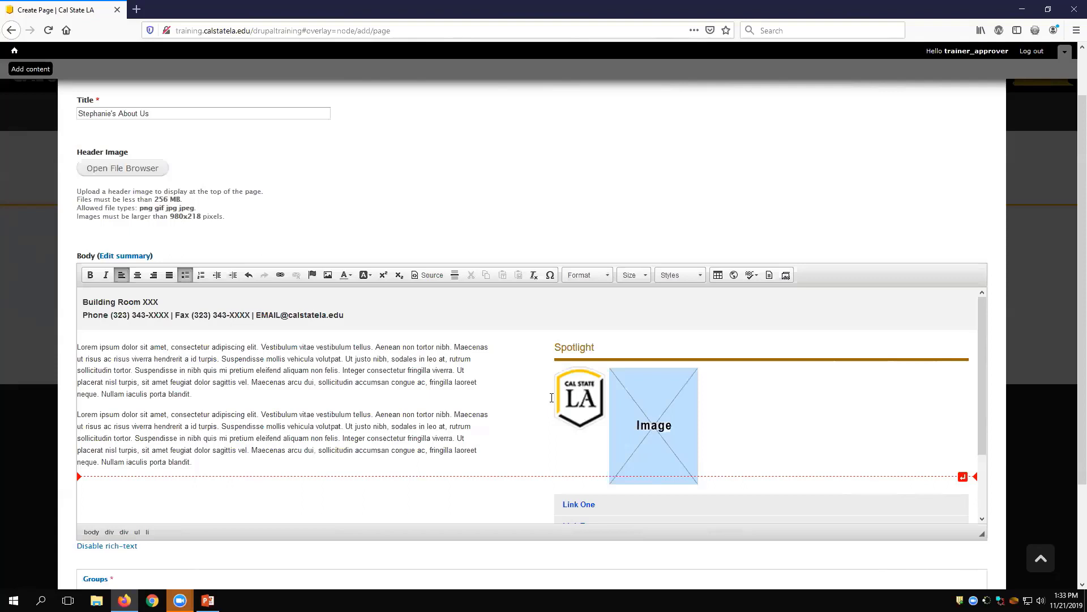
Step: Save the new About Us page as a draft in the Drupal Training group
{"action": "left_click", "coordinate": [471, 404]}
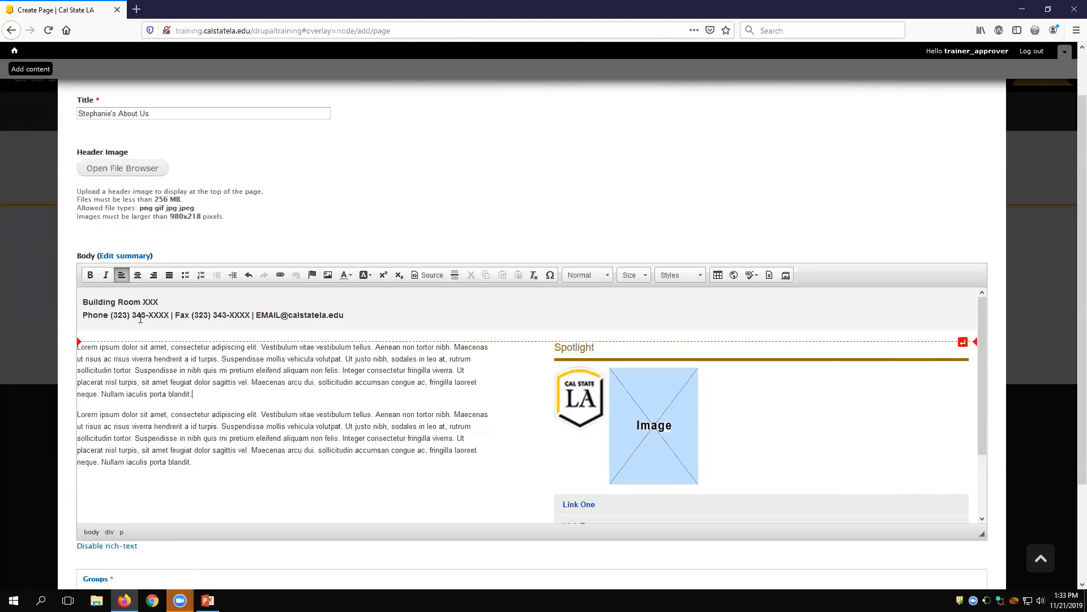
{"action": "scroll", "coordinate": [235, 421], "scroll_direction": "down", "scroll_amount": 5}
{"action": "scroll", "coordinate": [232, 441], "scroll_direction": "down", "scroll_amount": 1}
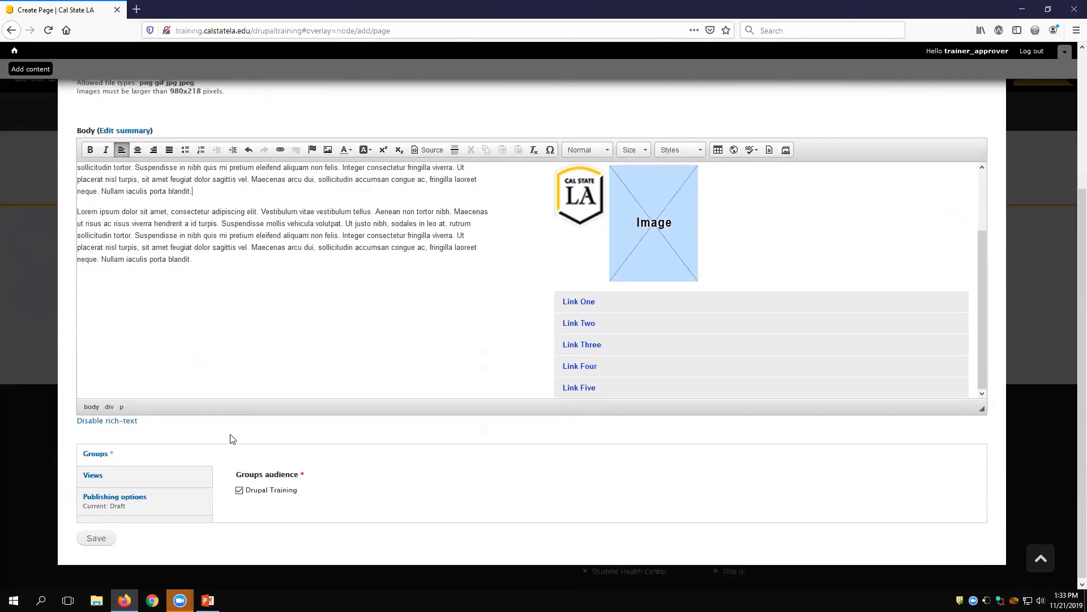
{"action": "left_click", "coordinate": [97, 537]}
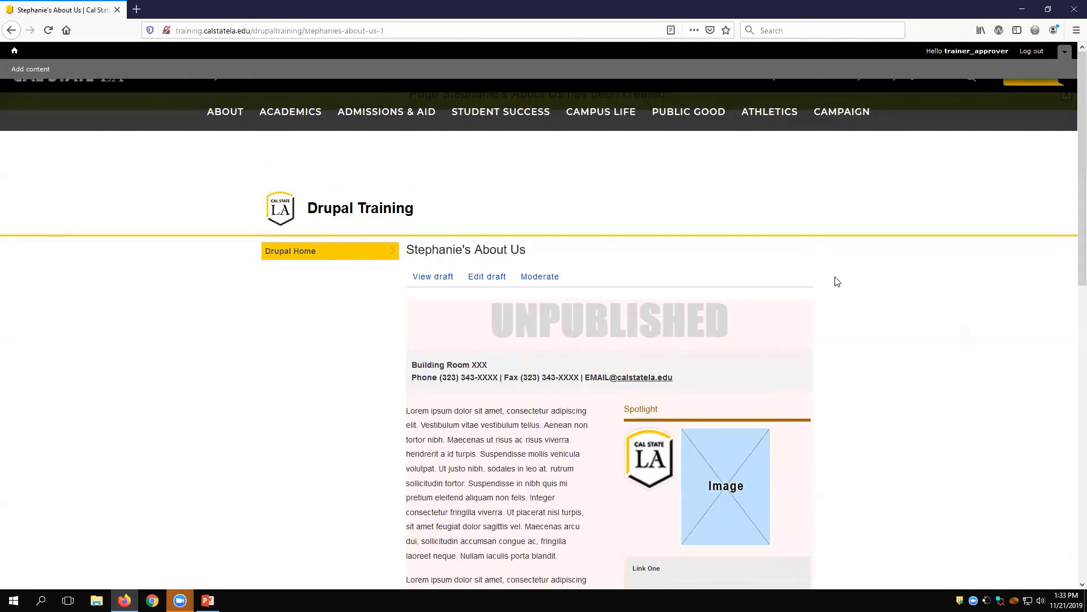
Step: Review the saved page's unpublished marker, text columns, Spotlight images and link list
{"action": "scroll", "coordinate": [836, 281], "scroll_direction": "down", "scroll_amount": 3}
{"action": "scroll", "coordinate": [835, 292], "scroll_direction": "down", "scroll_amount": 1}
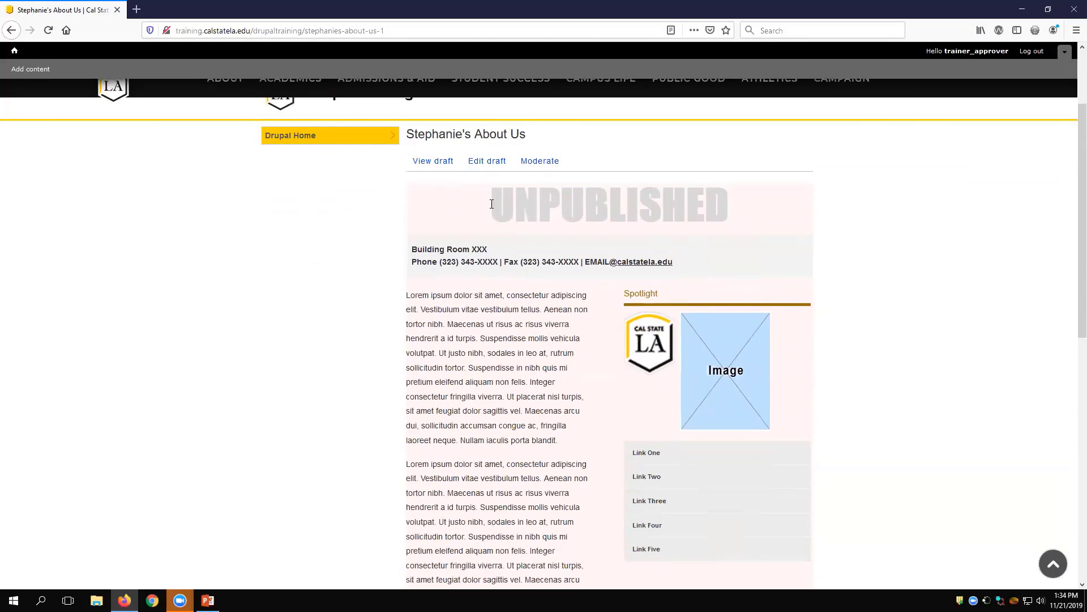
{"action": "left_click_drag", "start_coordinate": [489, 206], "coordinate": [737, 219]}
{"action": "left_click", "coordinate": [737, 220]}
{"action": "scroll", "coordinate": [864, 237], "scroll_direction": "down", "scroll_amount": 3}
{"action": "scroll", "coordinate": [908, 254], "scroll_direction": "down", "scroll_amount": 2}
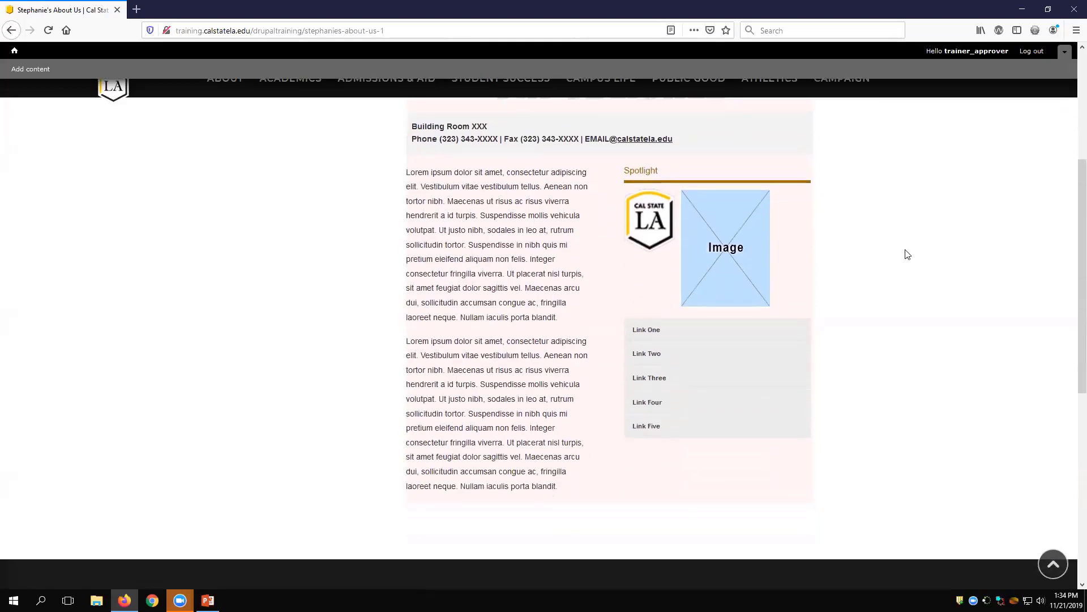
{"action": "scroll", "coordinate": [908, 254], "scroll_direction": "up", "scroll_amount": 3}
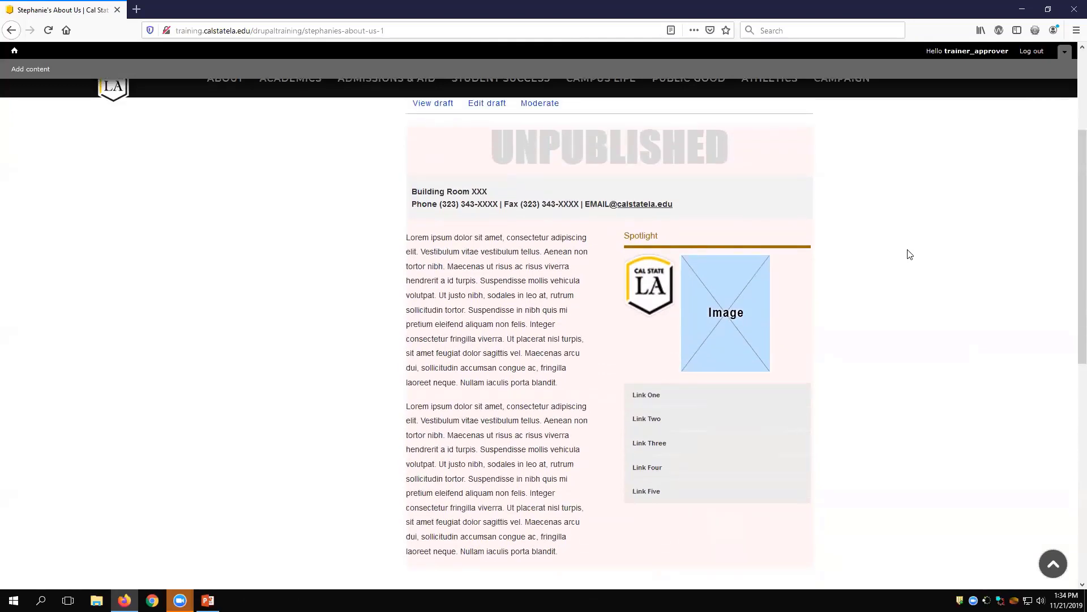